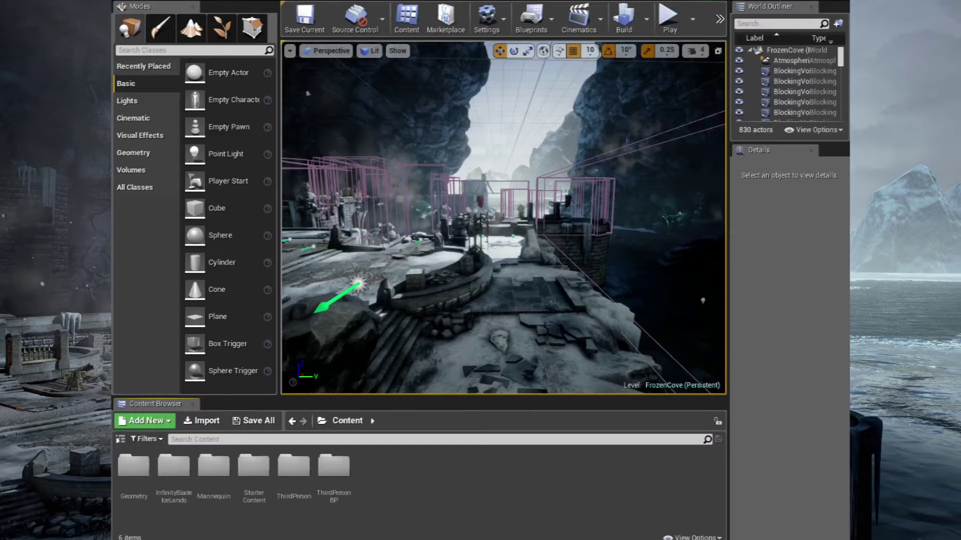
# Step: Switch to the web browser and open the Licensing page of the FMOD website
pyautogui.hotkey('alt', 'Tab')
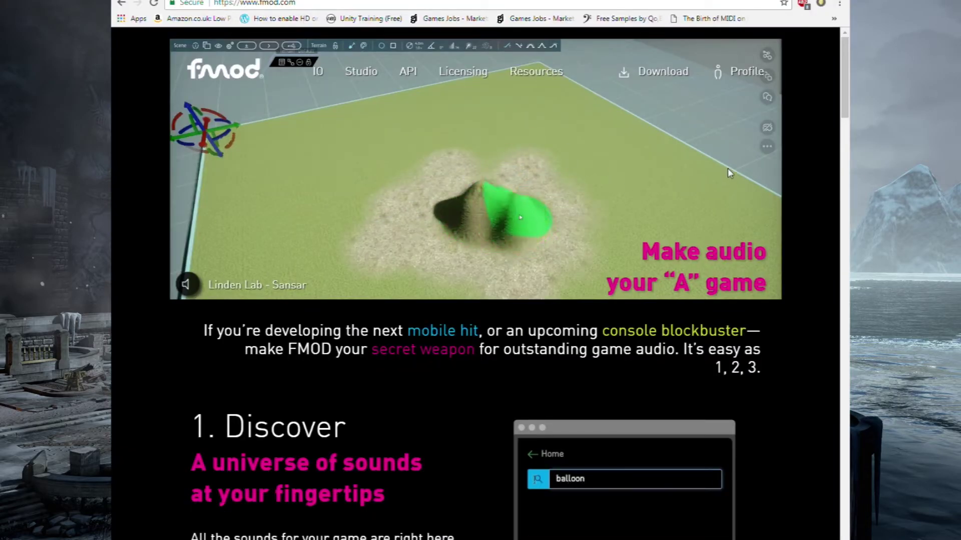
pyautogui.moveTo(748, 73)
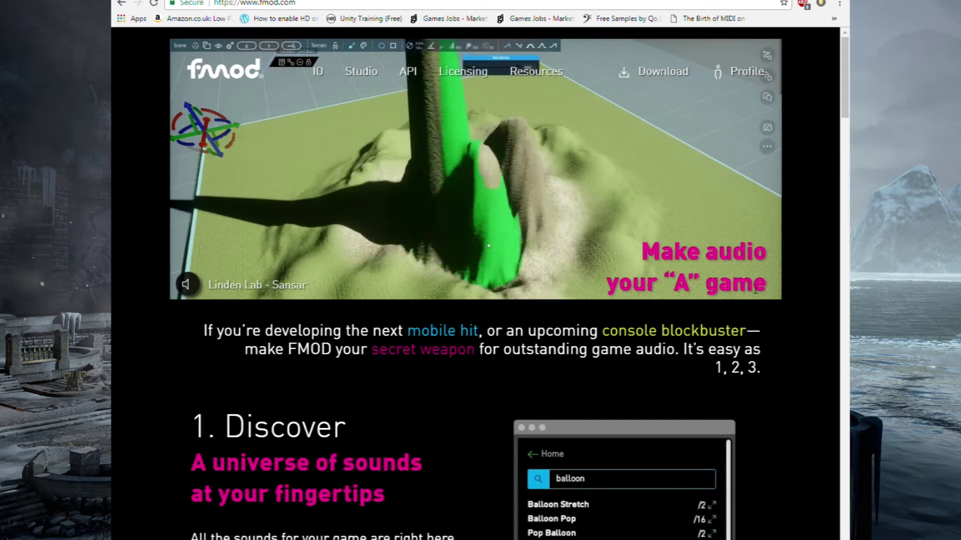
pyautogui.scroll(-5, 755, 296)
pyautogui.scroll(5, 754, 297)
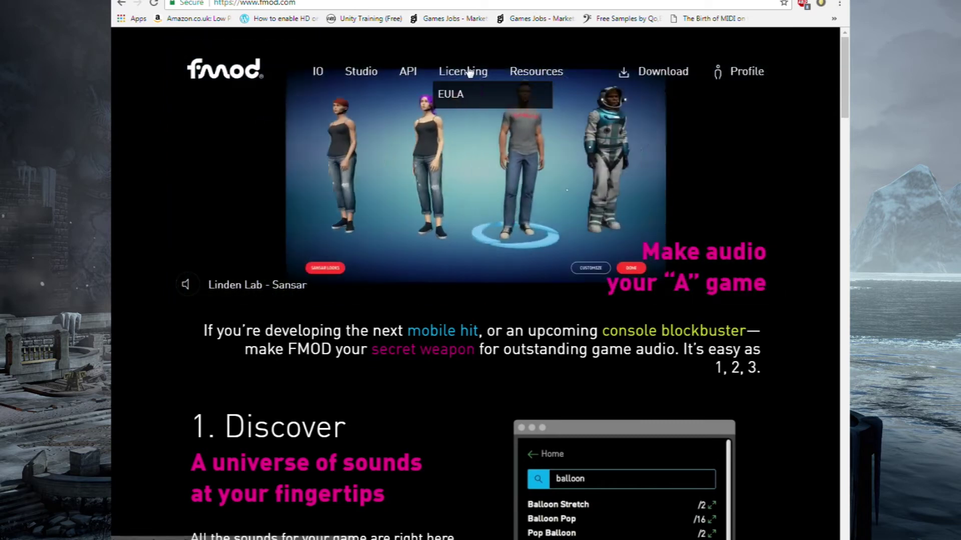
pyautogui.click(470, 76)
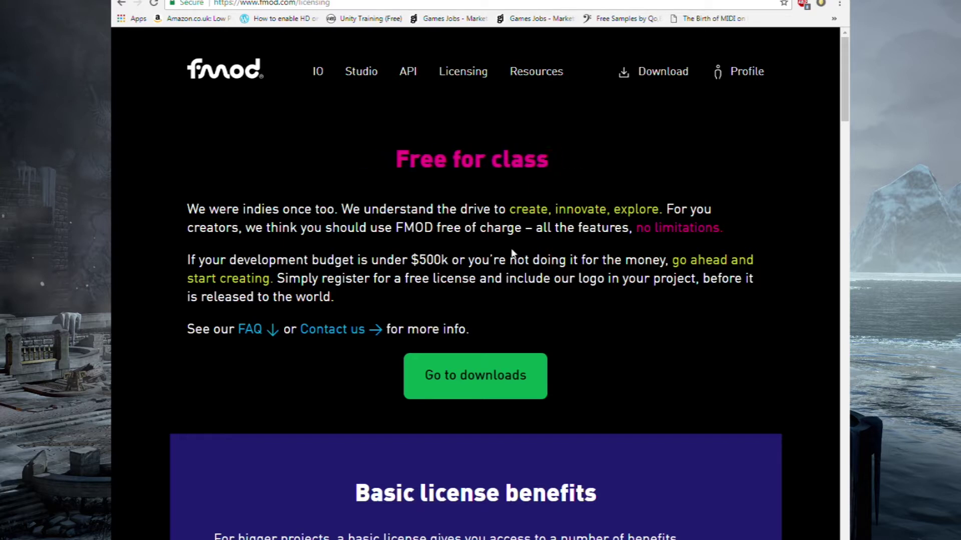
# Step: Review the Basic and Premium license benefits and the pricing tiers on the Licensing page
pyautogui.scroll(-3, 659, 297)
pyautogui.scroll(-18, 659, 297)
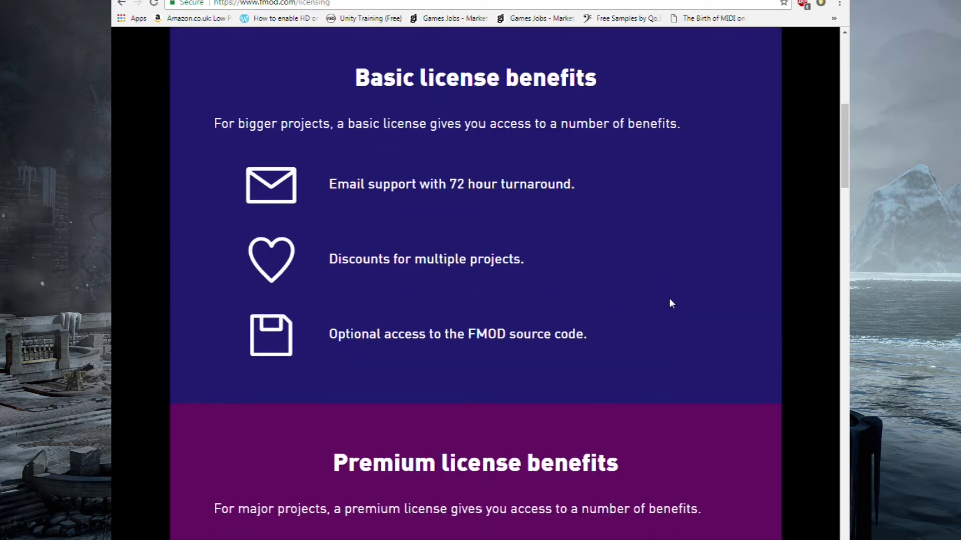
pyautogui.scroll(10, 680, 299)
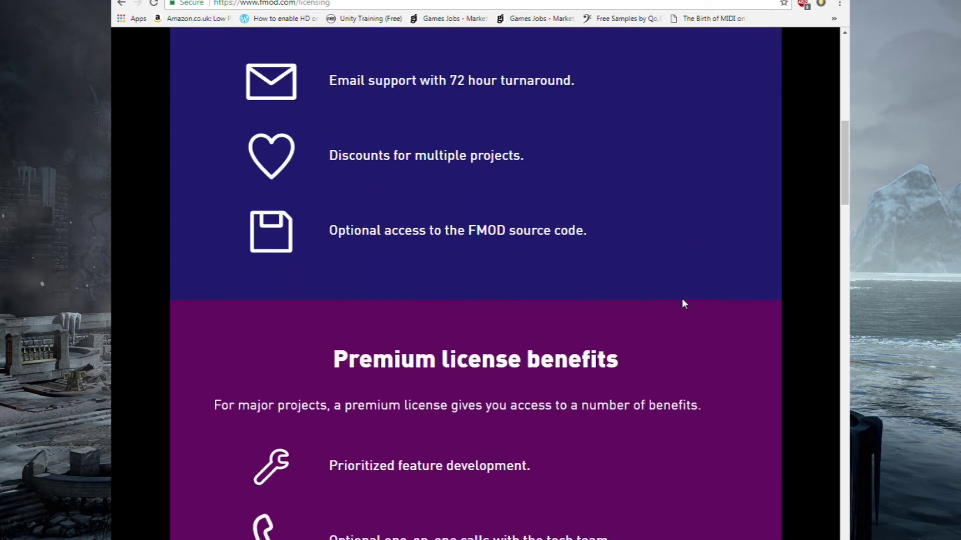
pyautogui.scroll(-11, 690, 311)
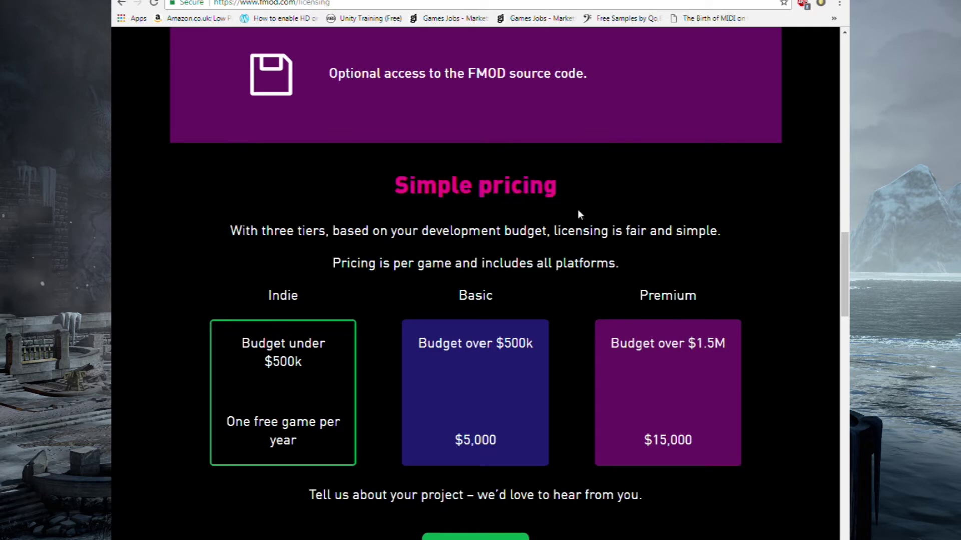
pyautogui.moveTo(846, 303); pyautogui.dragTo(845, 105)
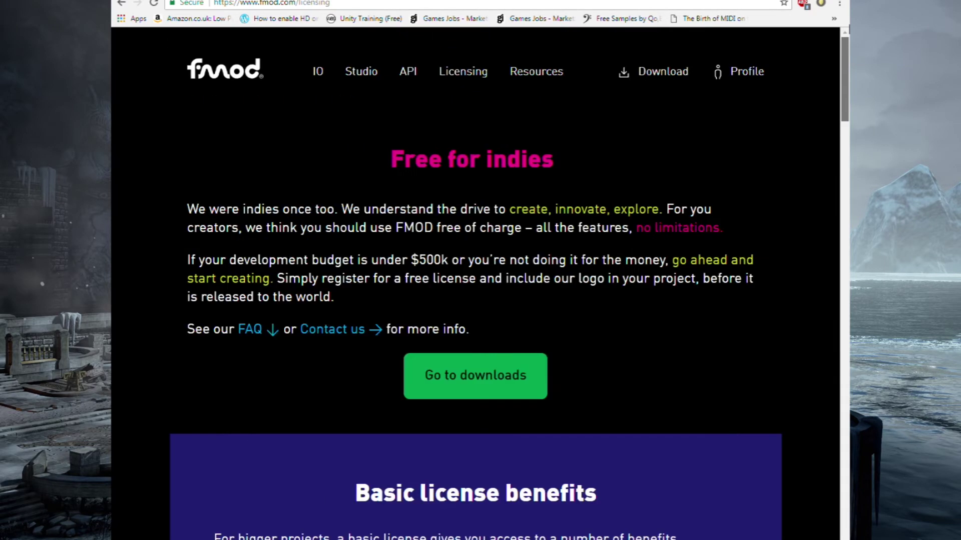
# Step: Open the FMOD downloads page and examine the FMOD Studio Tool and FMOD Studio API downloads
pyautogui.click(490, 387)
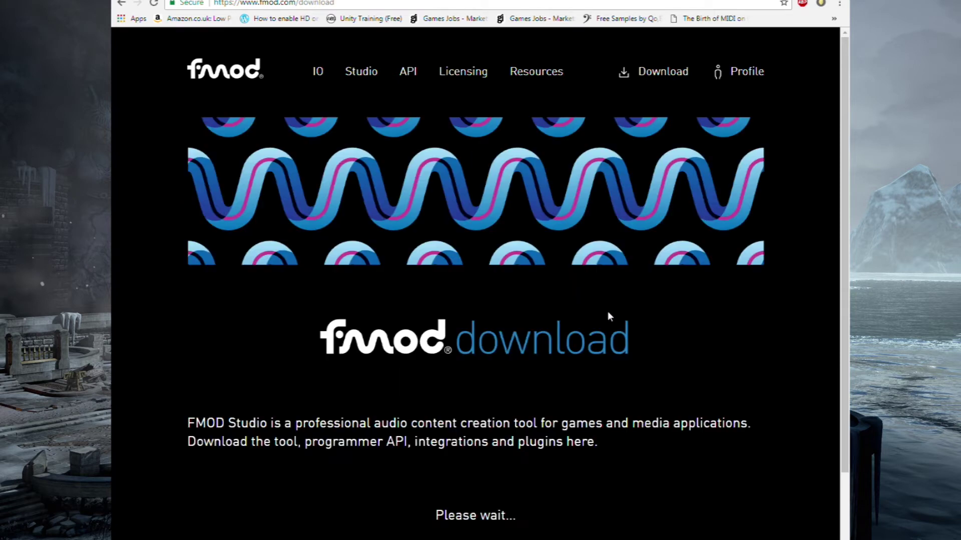
pyautogui.scroll(-5, 608, 307)
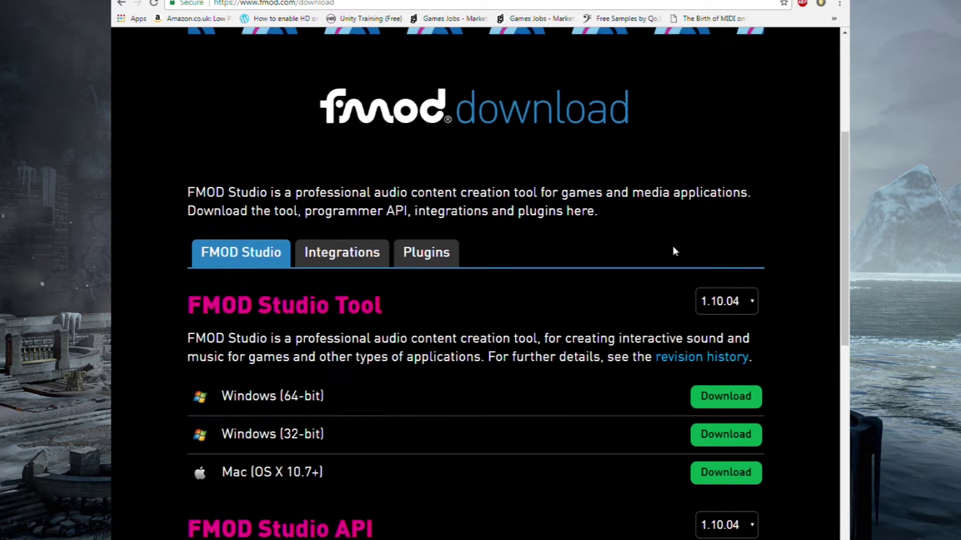
pyautogui.scroll(-1, 706, 243)
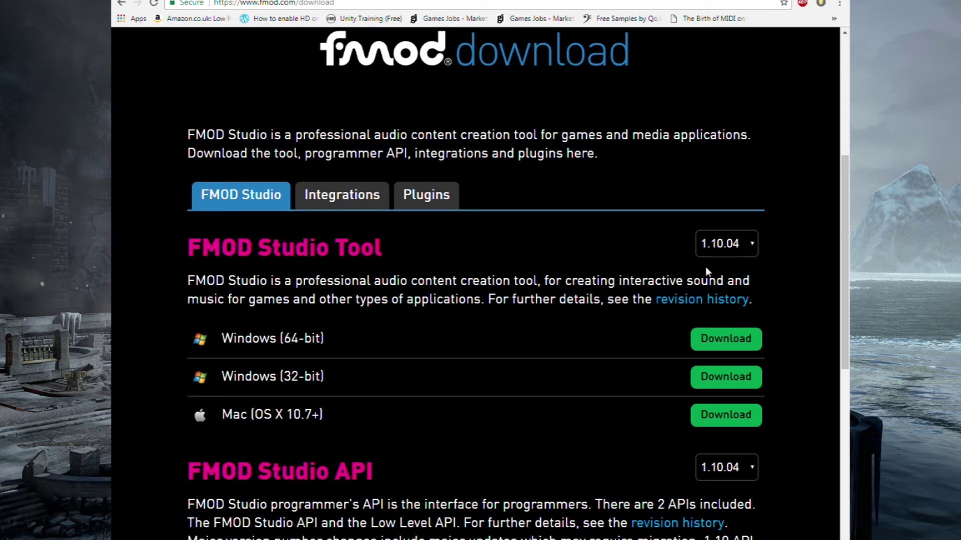
pyautogui.scroll(-3, 616, 300)
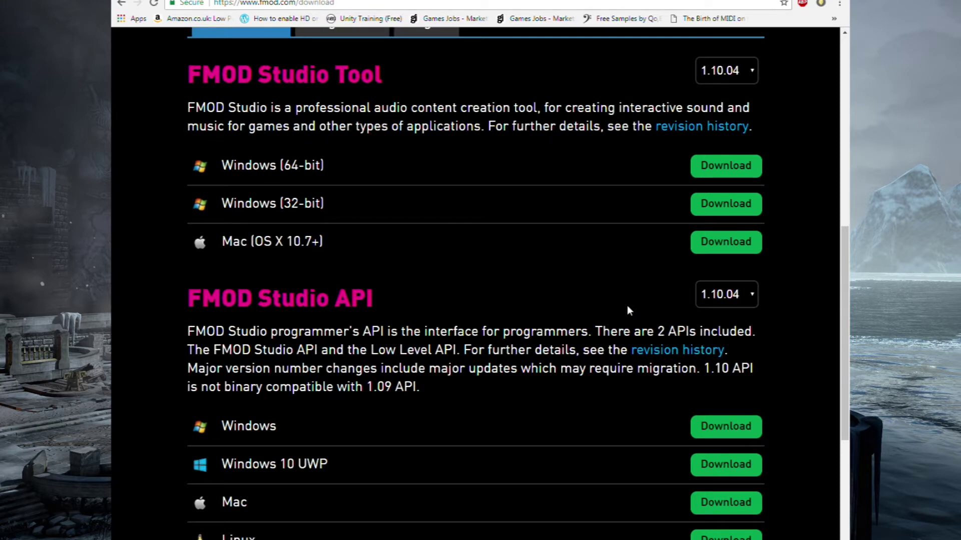
pyautogui.scroll(2, 625, 308)
pyautogui.scroll(-1, 548, 376)
pyautogui.scroll(2, 450, 300)
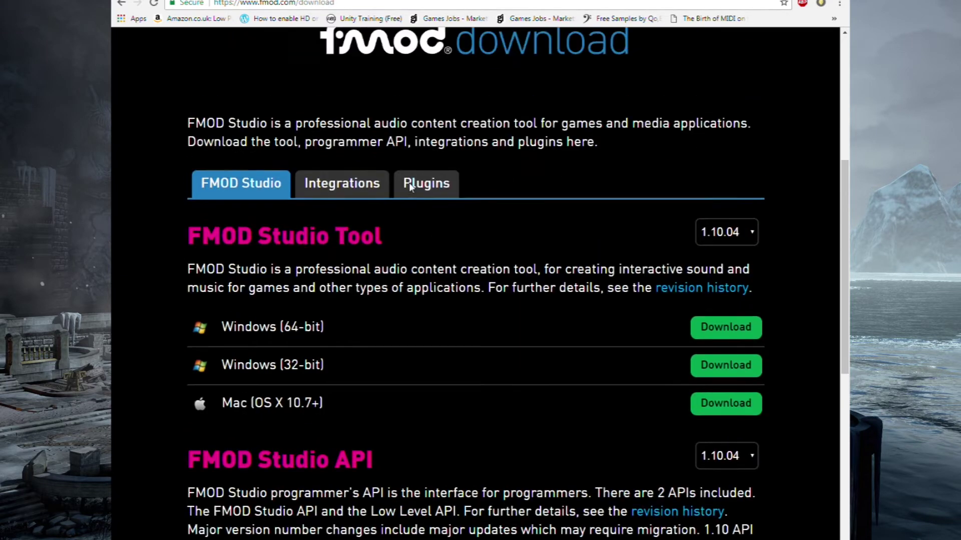
# Step: Download the UE4 integration for Windows, engine version 4.18, from the FMOD integrations list
pyautogui.click(330, 200)
pyautogui.scroll(-3, 670, 330)
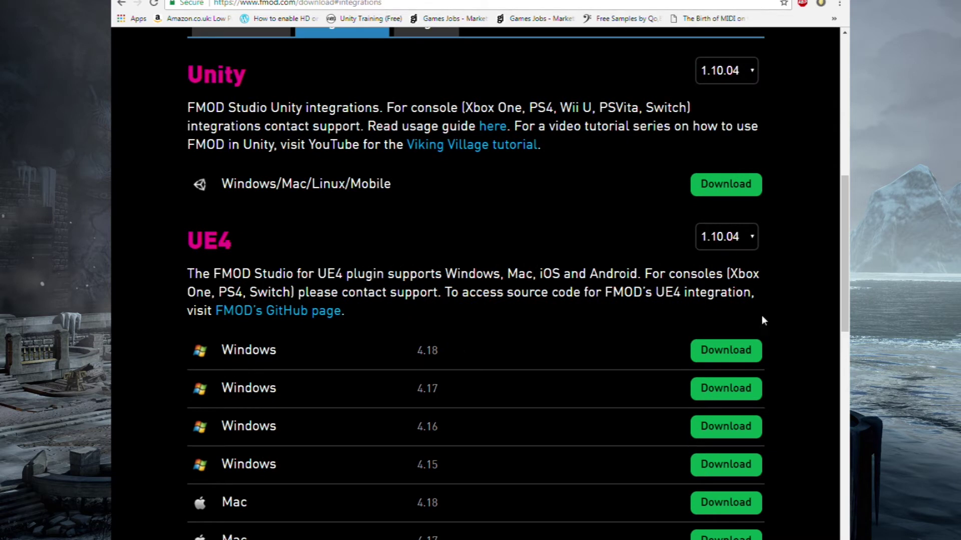
pyautogui.click(725, 346)
pyautogui.scroll(7, 376, 328)
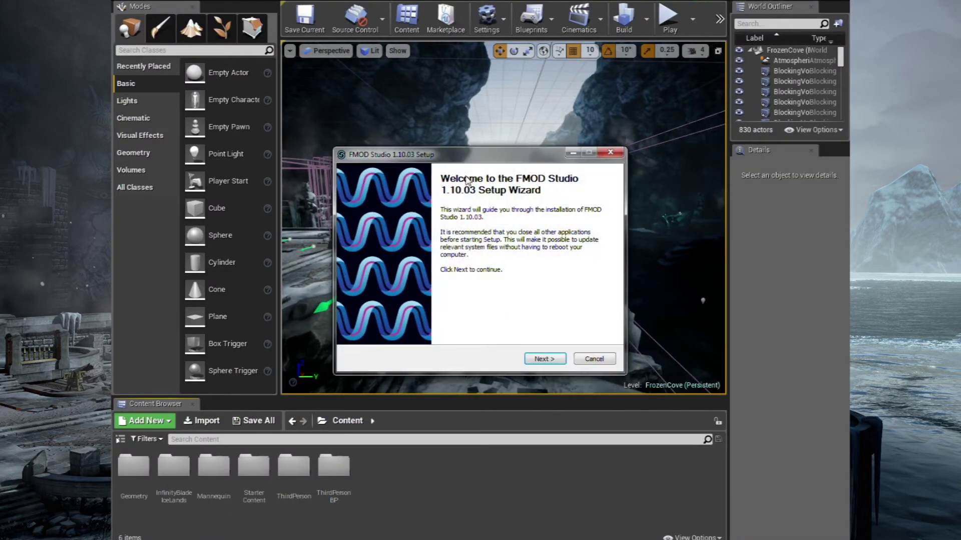
pyautogui.click(550, 369)
pyautogui.click(536, 358)
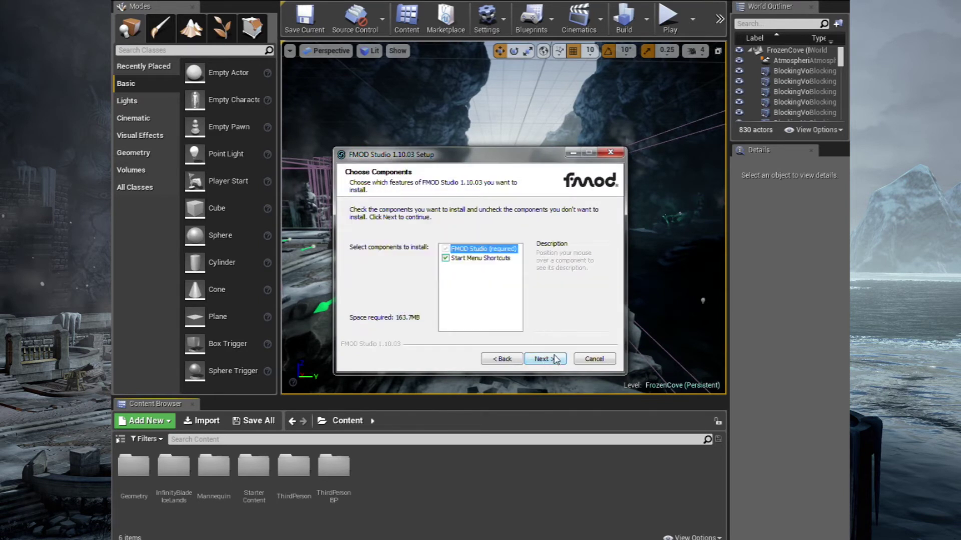
pyautogui.click(543, 359)
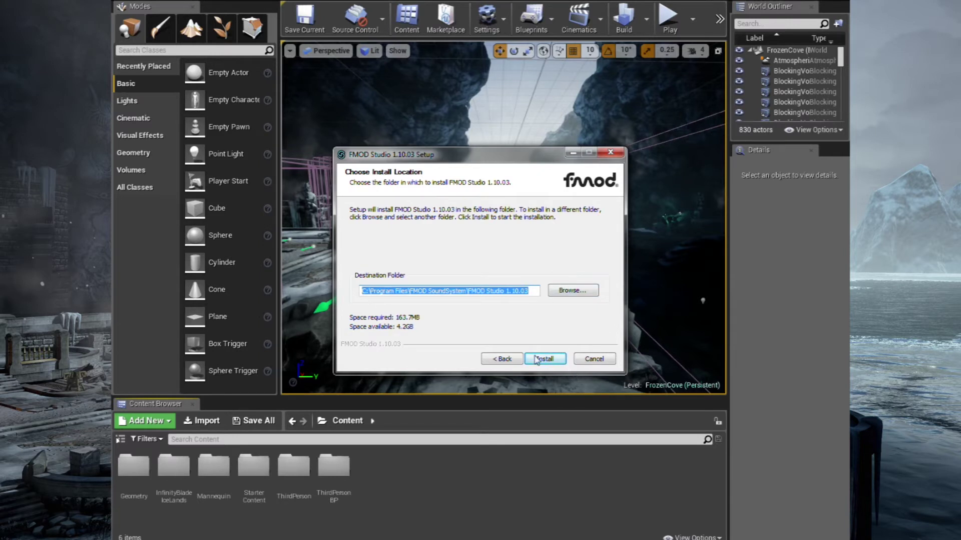
pyautogui.click(601, 359)
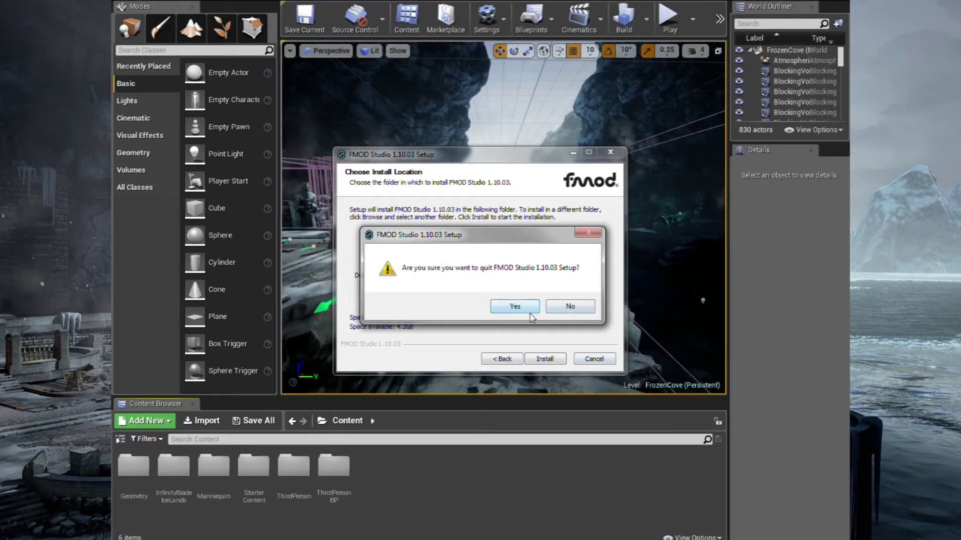
pyautogui.click(525, 306)
# Step: Read where the plugin can be placed in install_notes.txt from the fmodstudio11003ue4.18win64.zip archive, and close the notes
pyautogui.moveTo(312, 537)
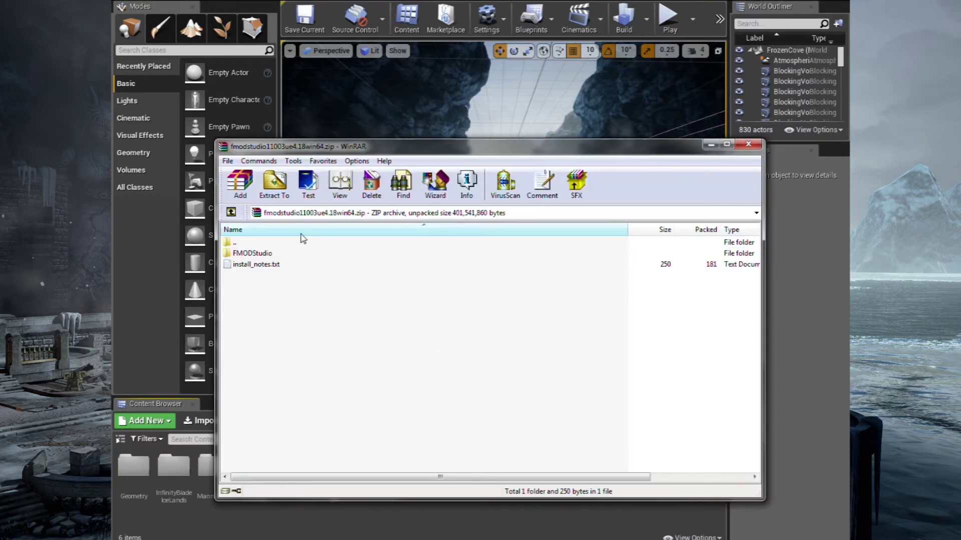
pyautogui.doubleClick(274, 264)
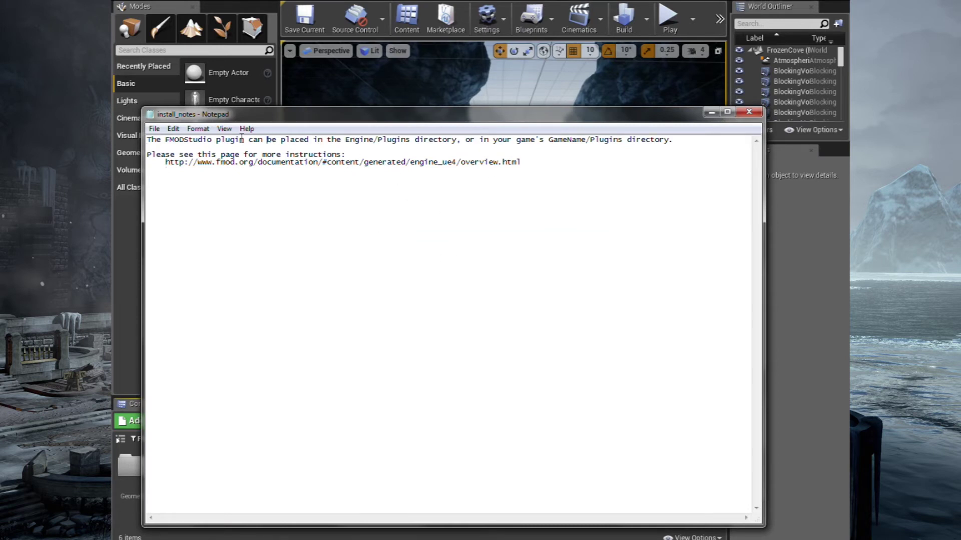
pyautogui.moveTo(148, 140); pyautogui.dragTo(503, 143)
pyautogui.click(528, 214)
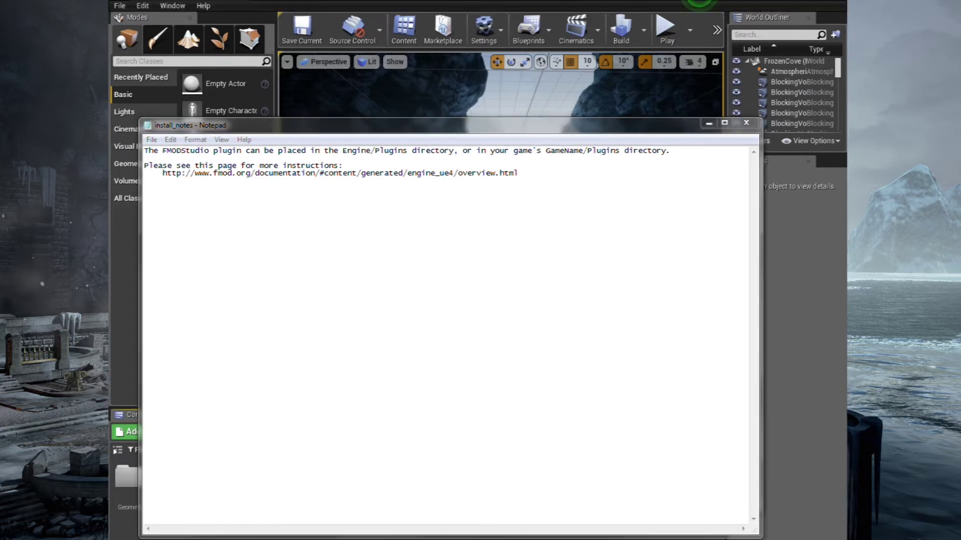
pyautogui.click(746, 123)
# Step: View the Engine > Plugins folder of the UE_4.18 installation alongside the plugin archive, and close both windows
pyautogui.moveTo(415, 150); pyautogui.dragTo(571, 104)
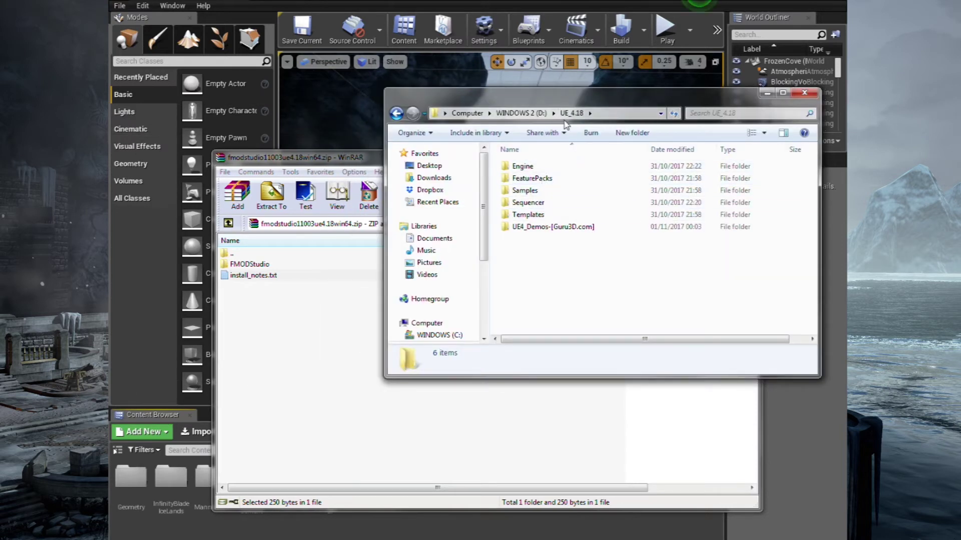
pyautogui.doubleClick(545, 170)
pyautogui.doubleClick(542, 264)
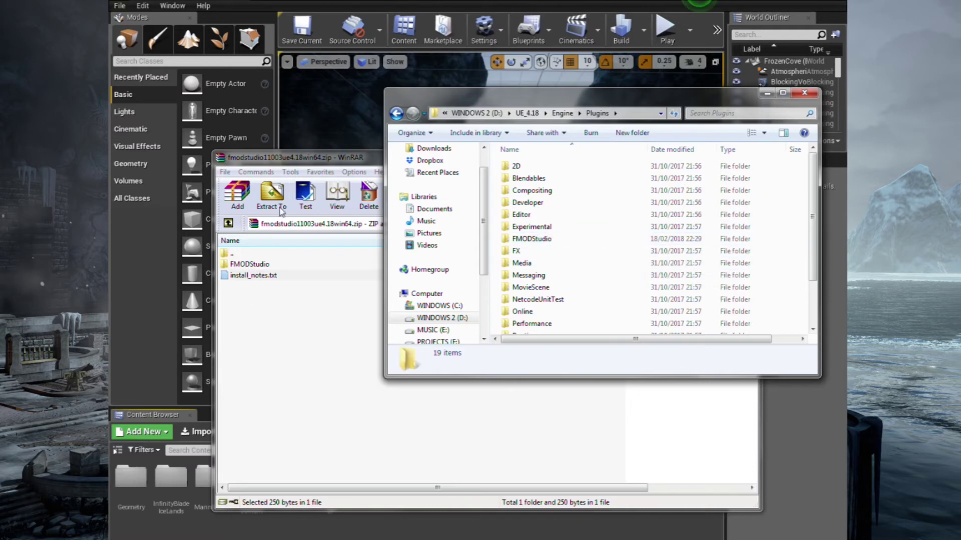
pyautogui.click(300, 157)
pyautogui.moveTo(300, 157); pyautogui.dragTo(357, 327)
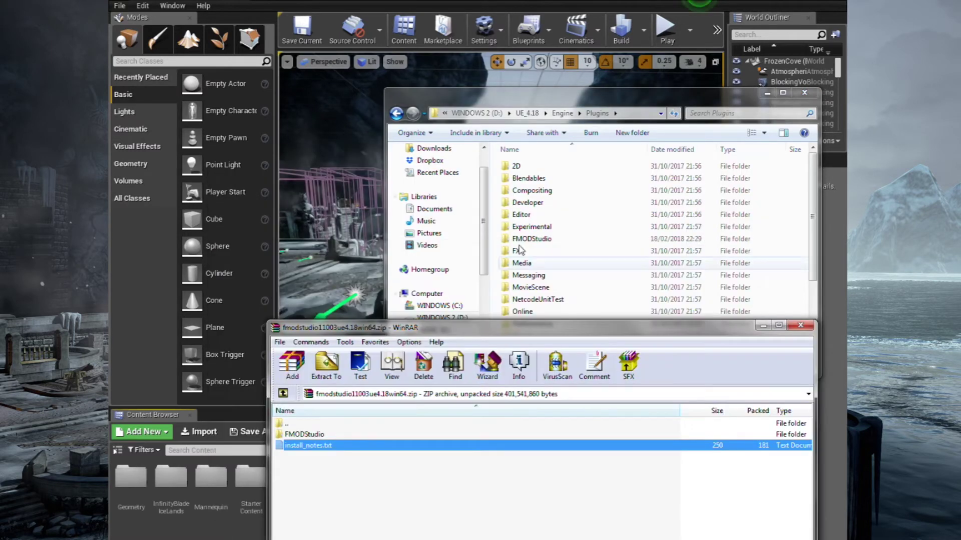
pyautogui.click(811, 326)
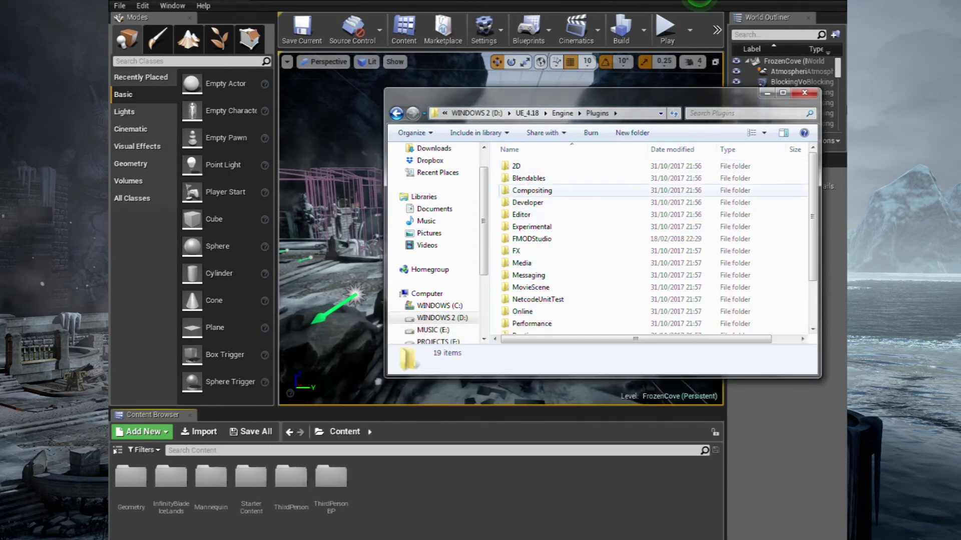
pyautogui.click(806, 94)
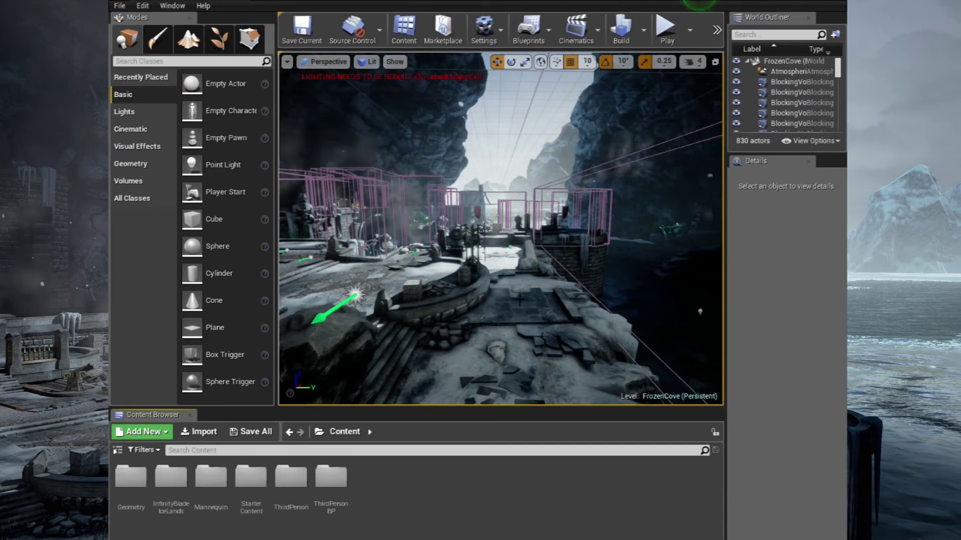
# Step: Examine the FMOD Studio plugin settings in the Unreal project settings and close the window
pyautogui.click(143, 6)
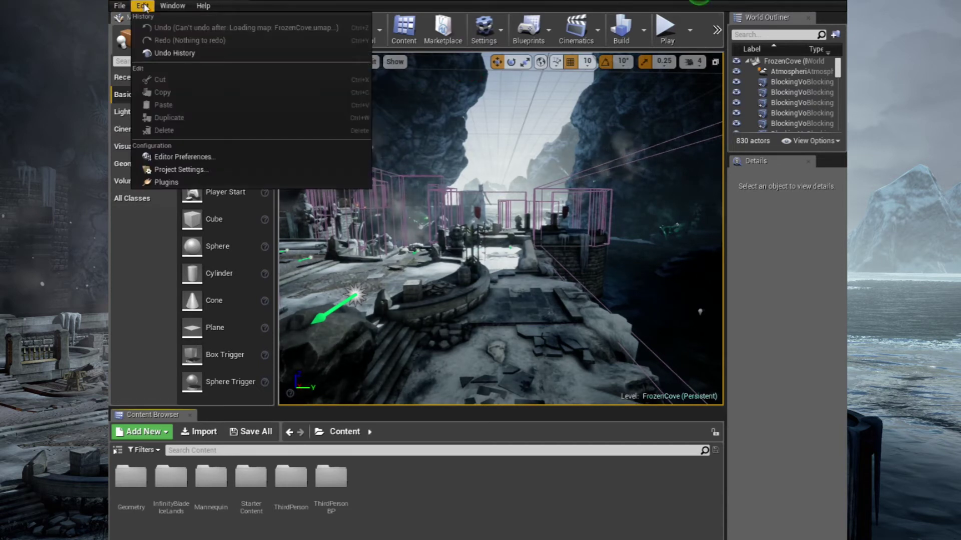
pyautogui.click(197, 170)
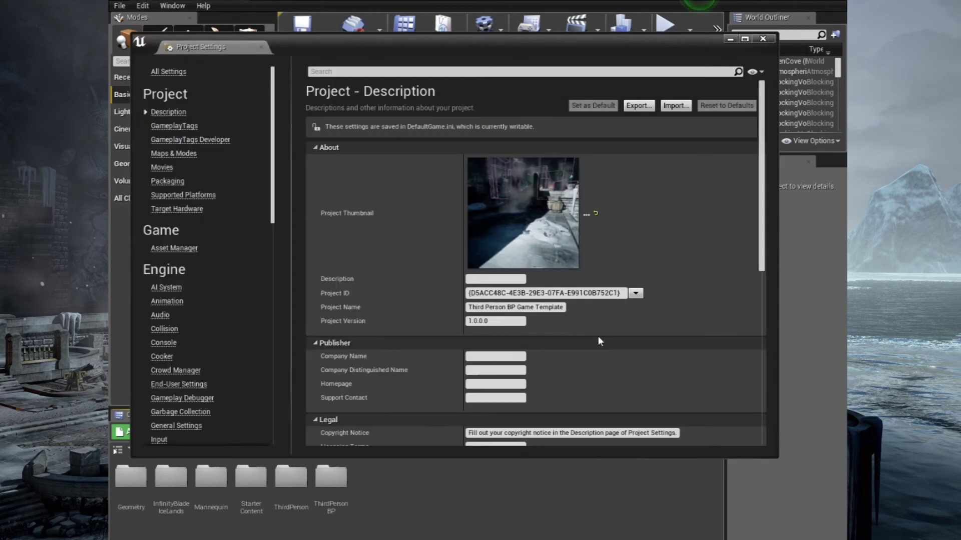
pyautogui.moveTo(273, 128); pyautogui.dragTo(272, 351)
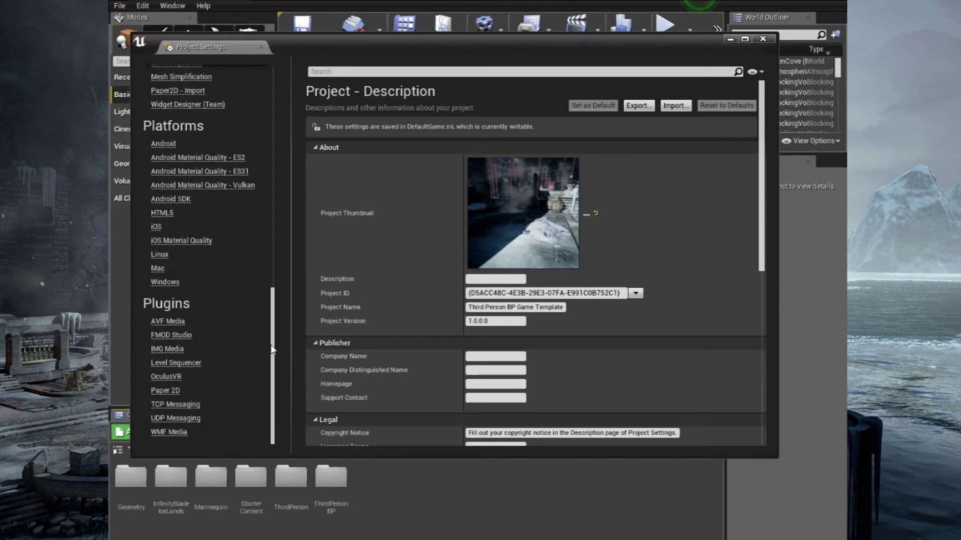
pyautogui.click(188, 338)
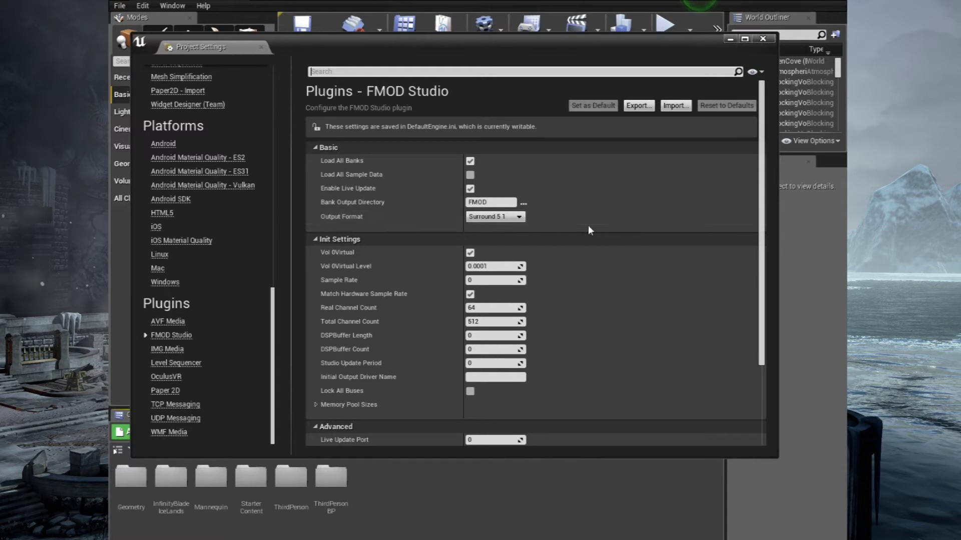
pyautogui.scroll(-3, 588, 253)
pyautogui.scroll(3, 590, 244)
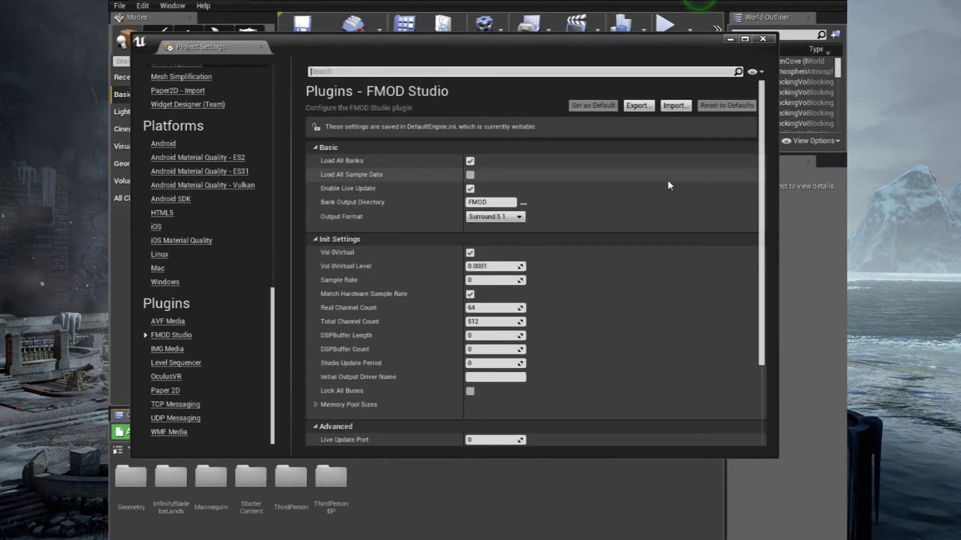
pyautogui.click(763, 39)
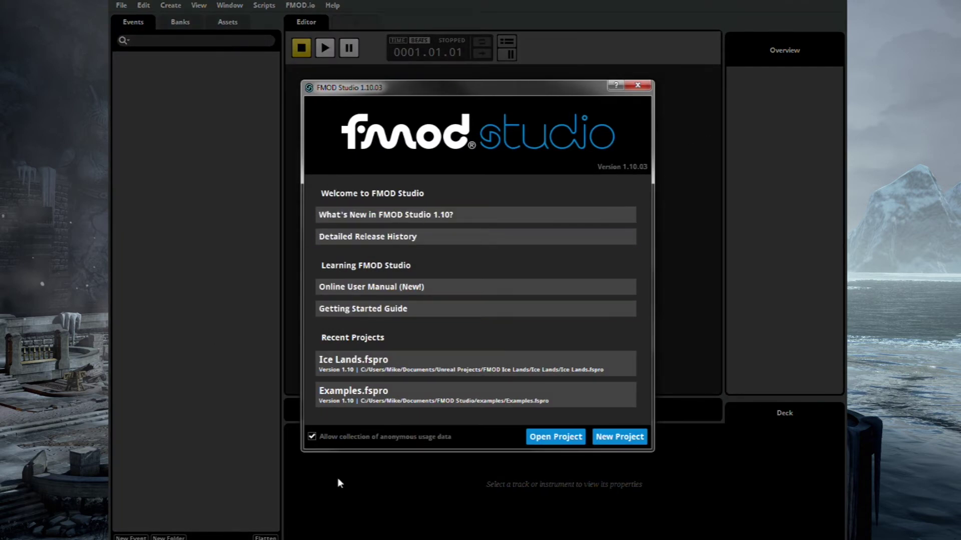
# Step: Create a new FMOD Studio project and save it as "fmod audio ice lands" in Documents > Unreal Projects > Ice Lands - FMOD
pyautogui.click(627, 437)
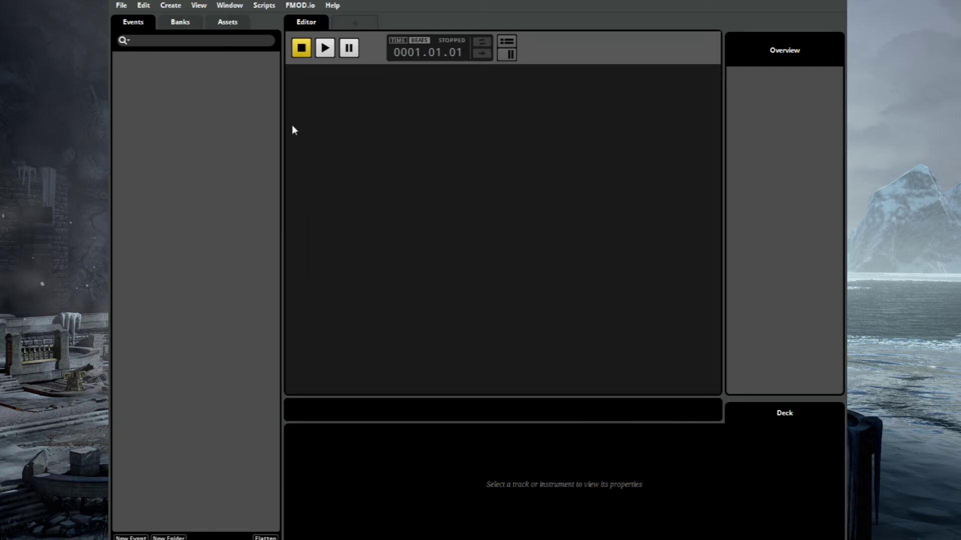
pyautogui.click(121, 6)
pyautogui.click(142, 84)
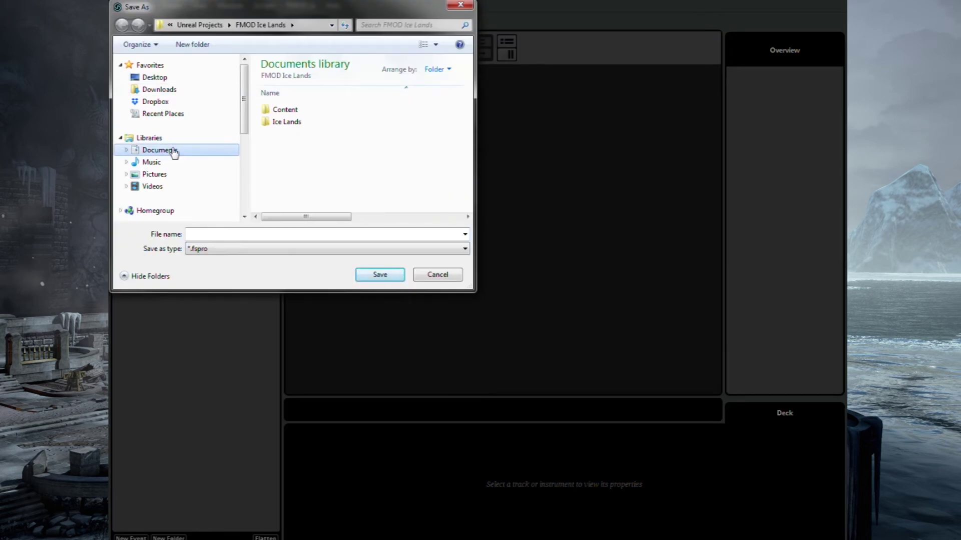
pyautogui.click(176, 151)
pyautogui.scroll(-10, 325, 183)
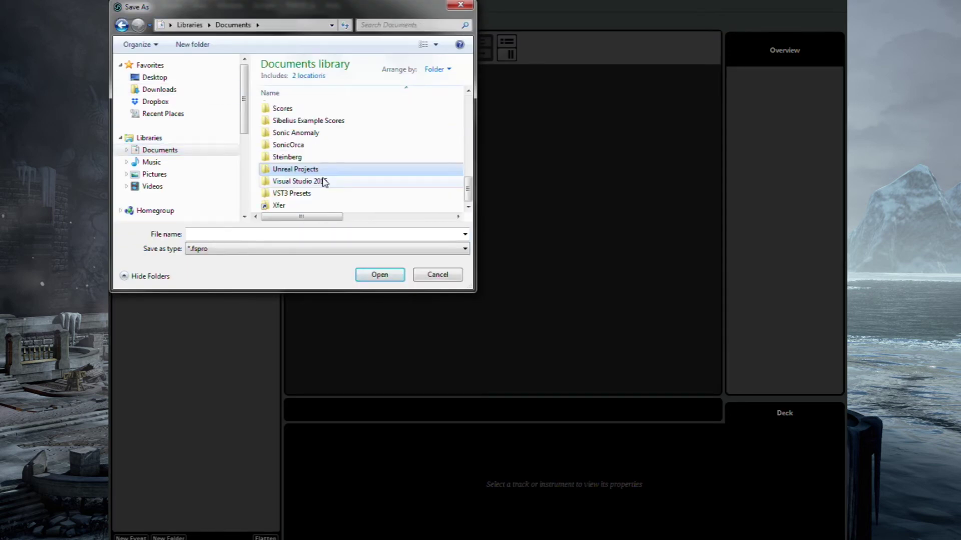
pyautogui.doubleClick(315, 170)
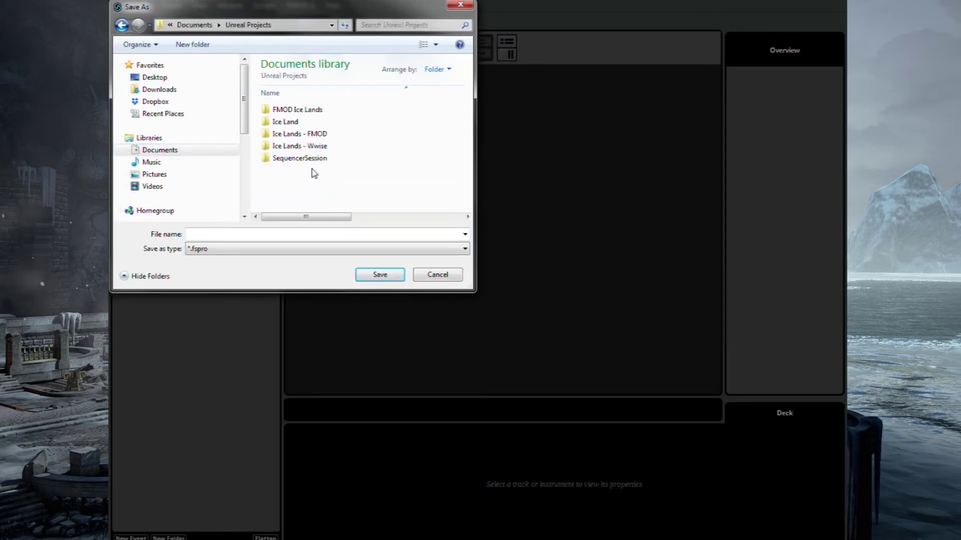
pyautogui.doubleClick(317, 134)
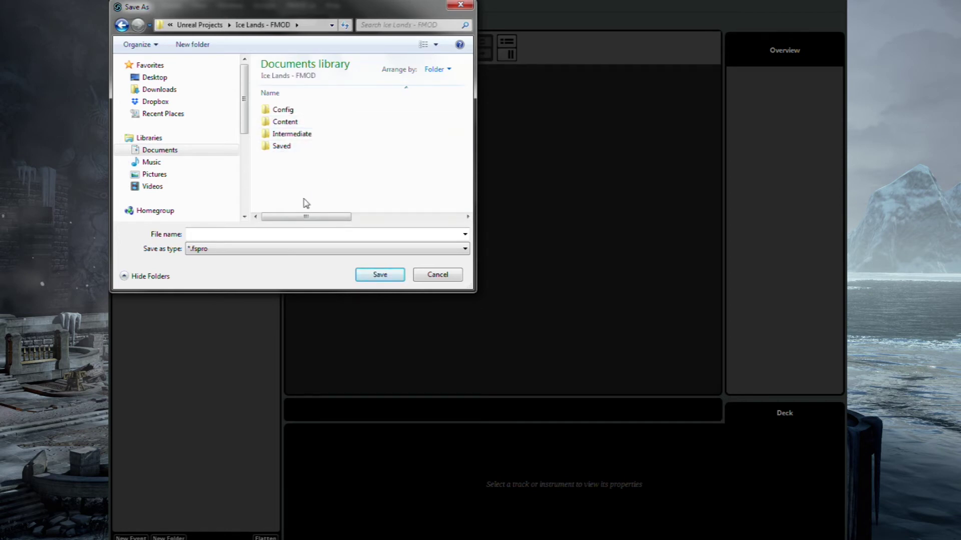
pyautogui.click(287, 235)
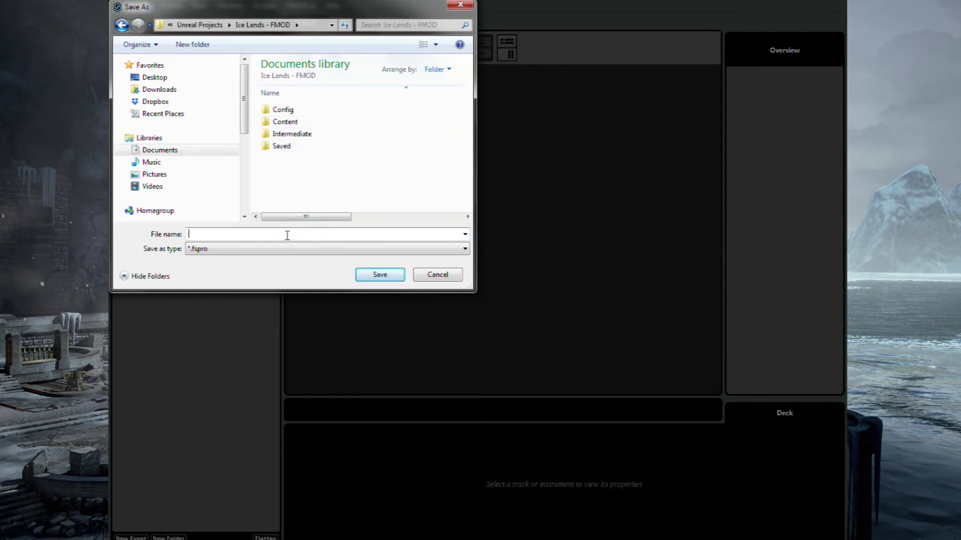
pyautogui.write('fmod audio icelands')
pyautogui.click(235, 232)
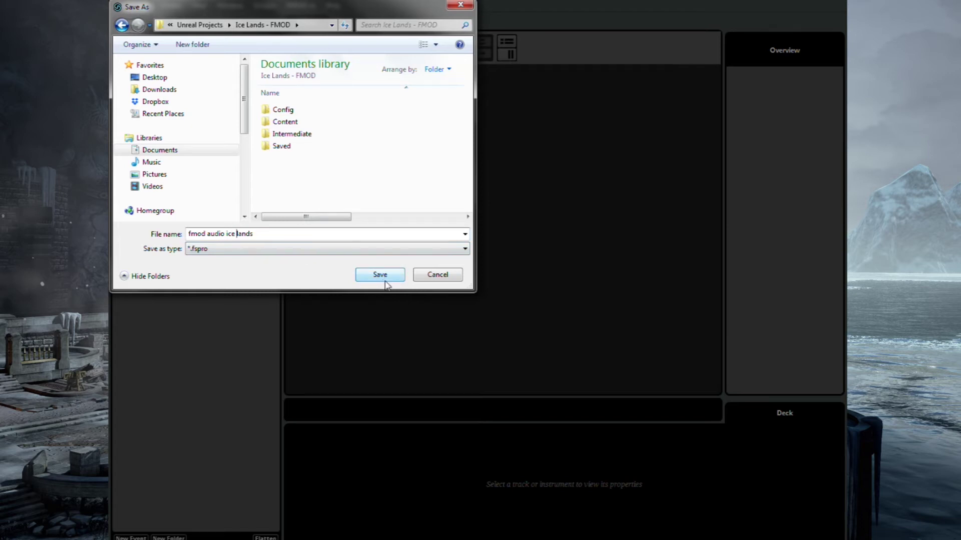
pyautogui.click(387, 284)
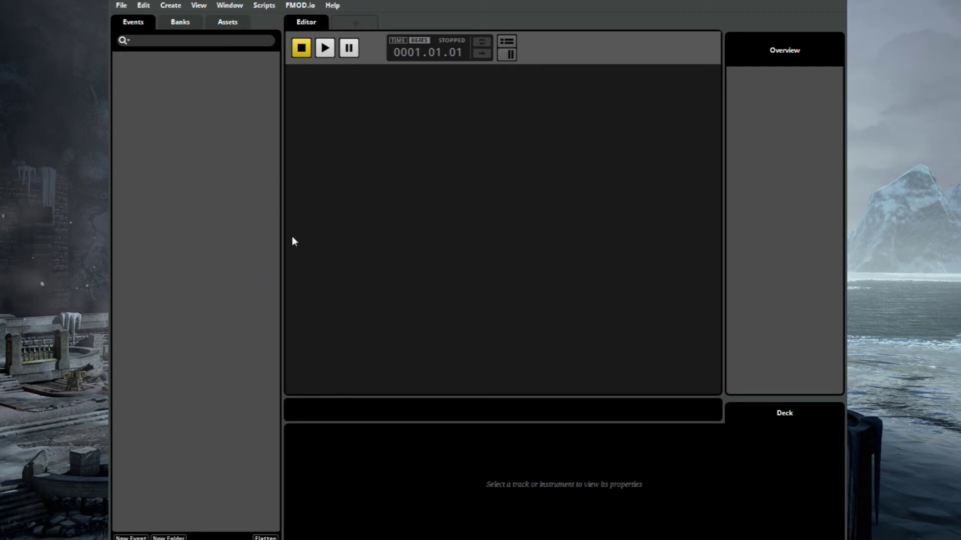
# Step: In the Build preferences, browse for the built banks output directory to the Content folder of Unreal Projects > Ice Lands - FMOD
pyautogui.click(144, 6)
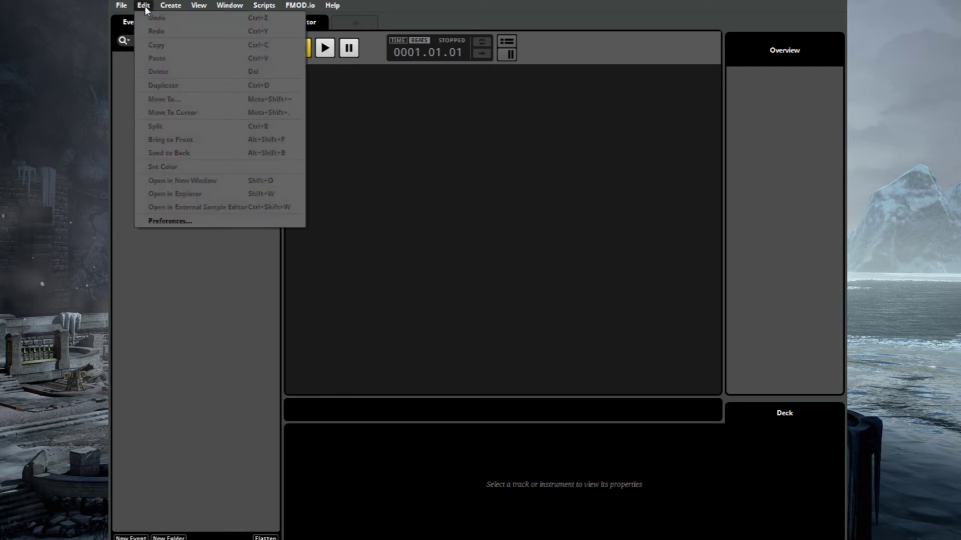
pyautogui.click(161, 221)
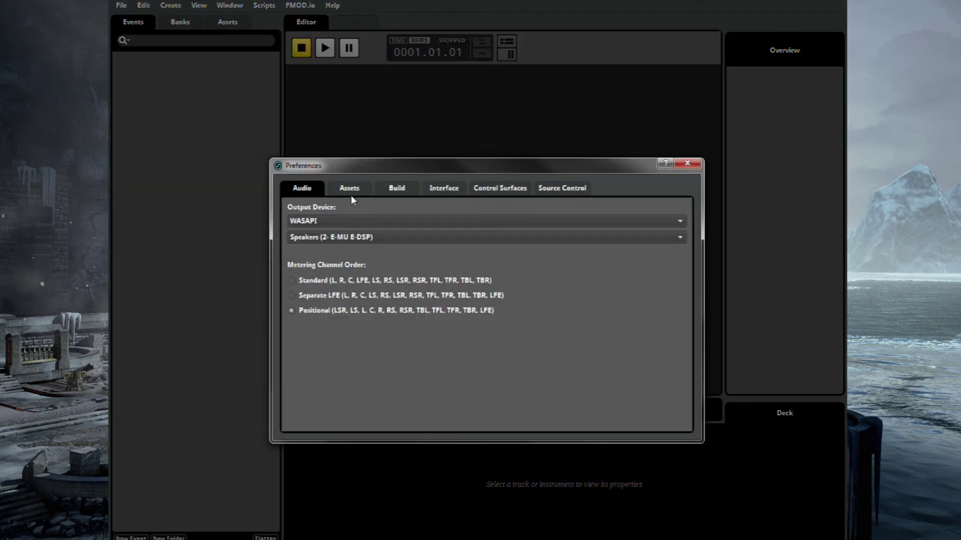
pyautogui.click(396, 191)
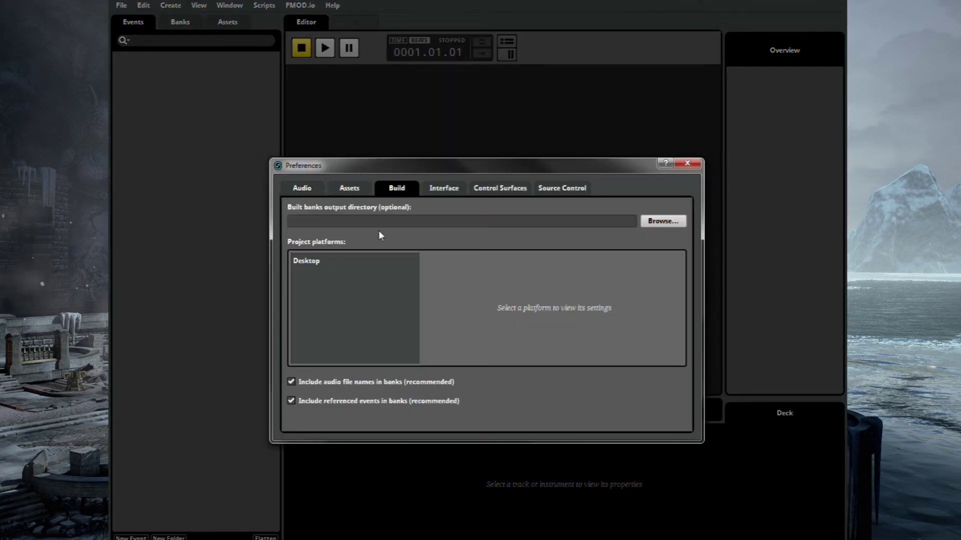
pyautogui.click(661, 221)
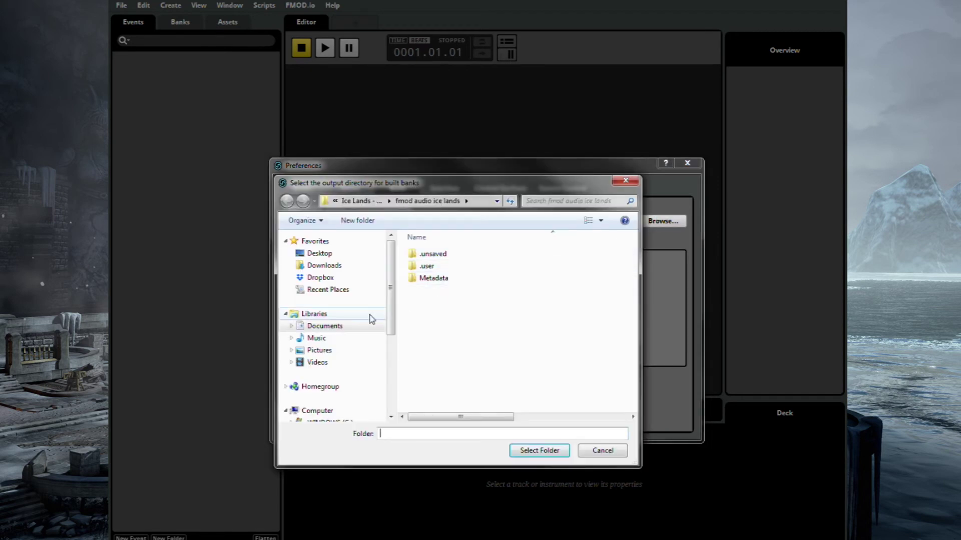
pyautogui.click(338, 328)
pyautogui.click(434, 375)
pyautogui.scroll(-5, 434, 374)
pyautogui.click(433, 370)
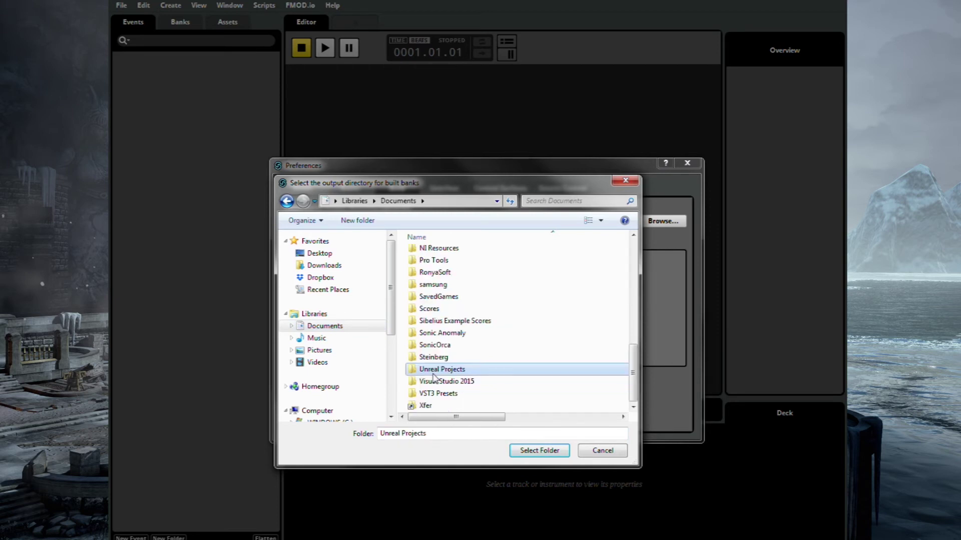
pyautogui.doubleClick(460, 371)
pyautogui.click(454, 281)
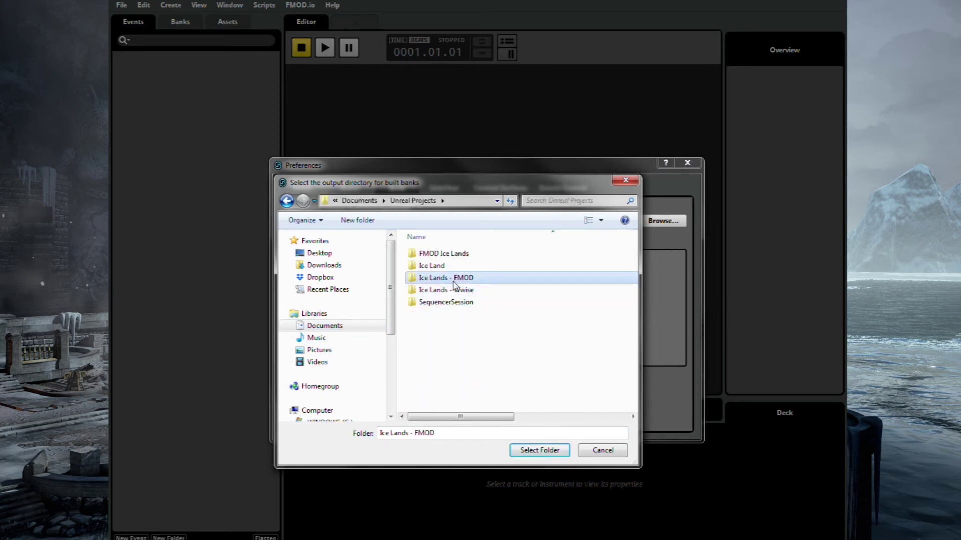
pyautogui.doubleClick(454, 281)
pyautogui.doubleClick(457, 267)
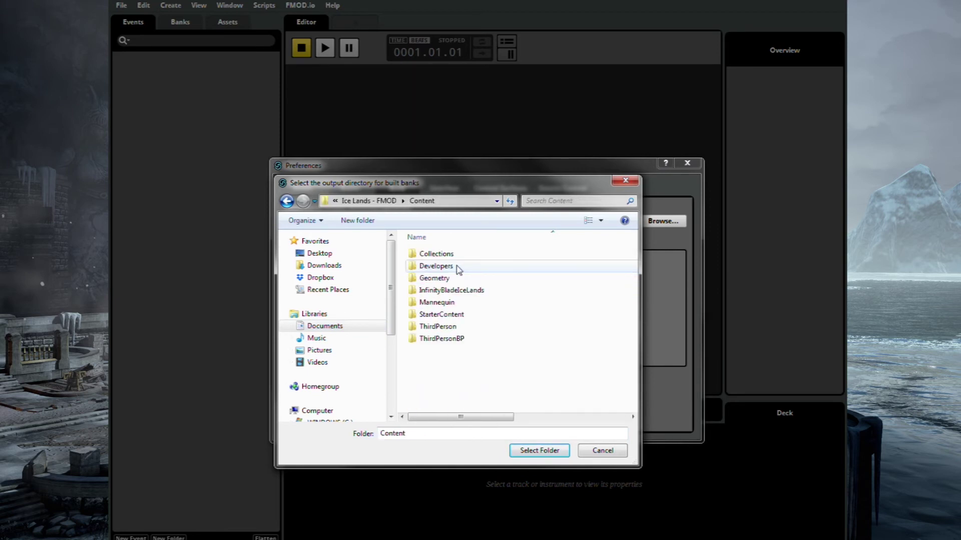
# Step: Create a new folder named FMOD inside the Content folder
pyautogui.rightClick(426, 387)
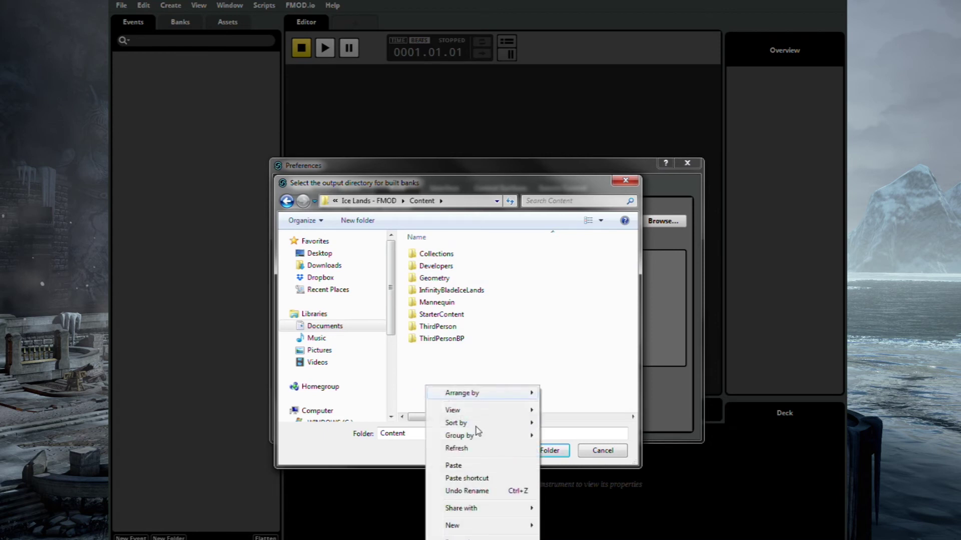
pyautogui.moveTo(521, 526)
pyautogui.click(578, 374)
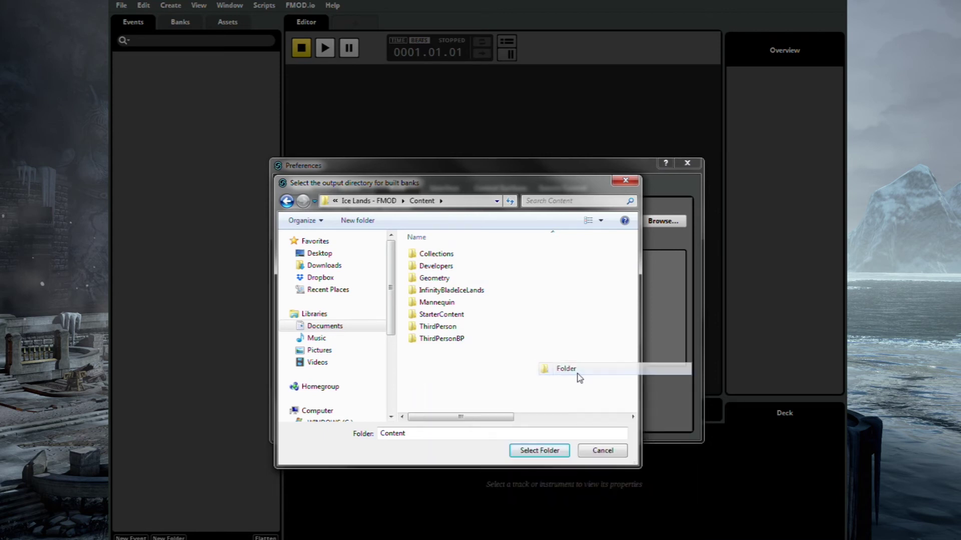
pyautogui.write('FMOD')
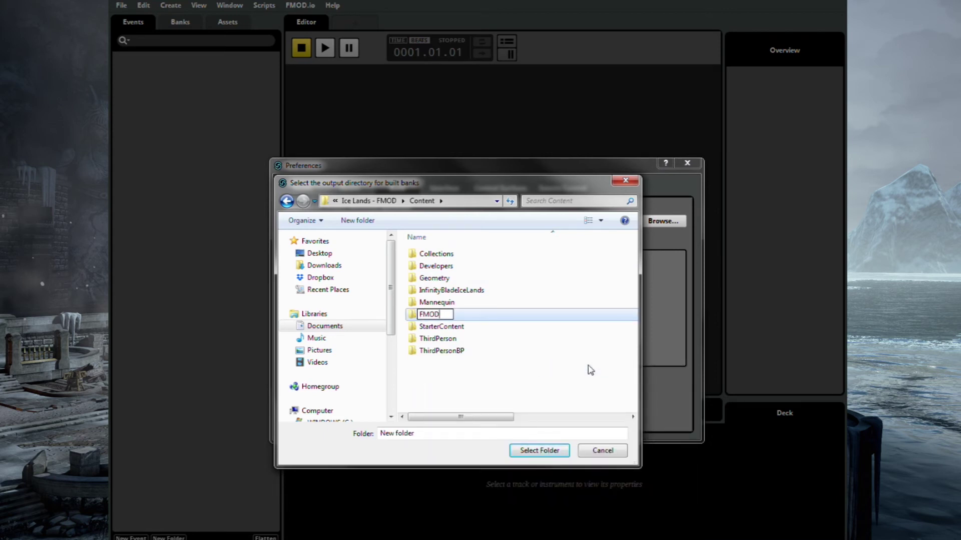
pyautogui.click(506, 391)
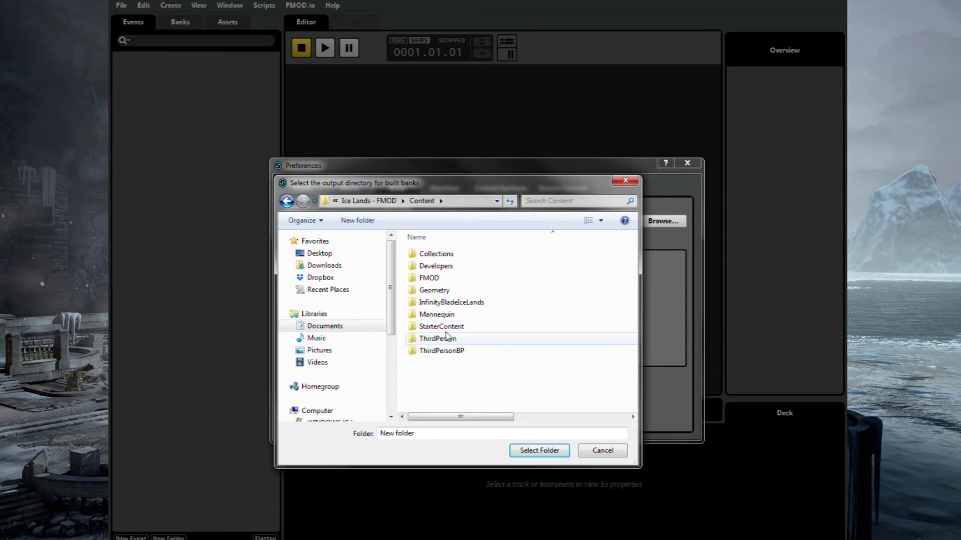
# Step: Set the FMOD folder as the built banks output directory and close the preferences
pyautogui.click(434, 272)
pyautogui.click(440, 279)
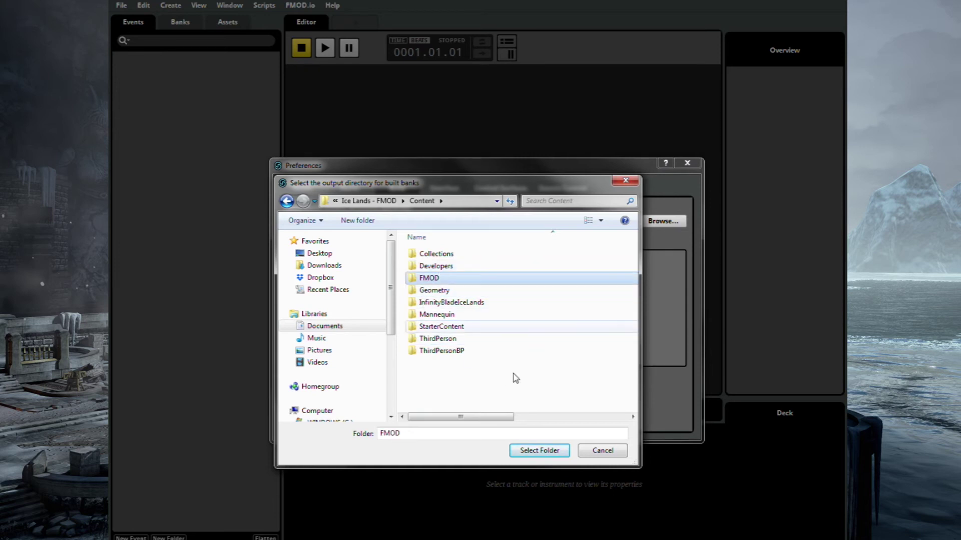
pyautogui.click(545, 451)
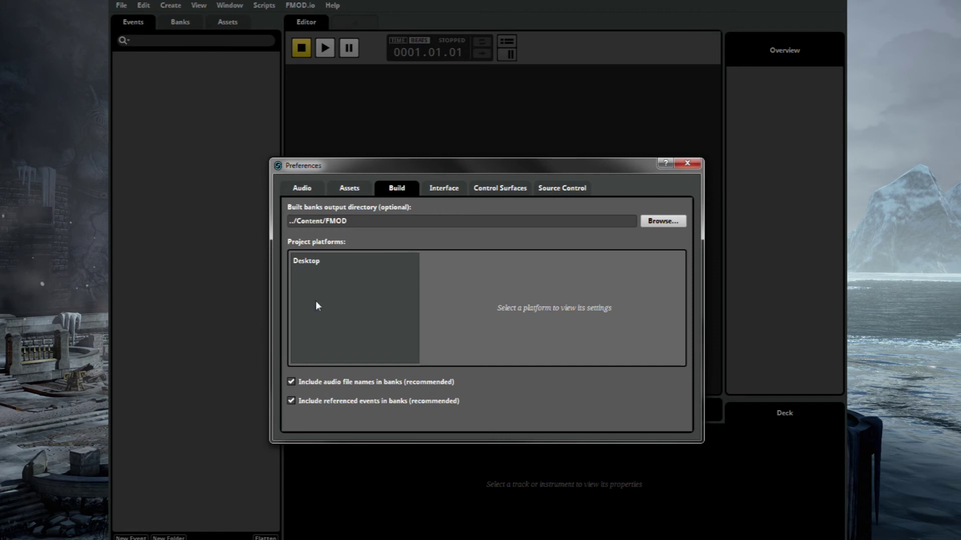
pyautogui.click(686, 164)
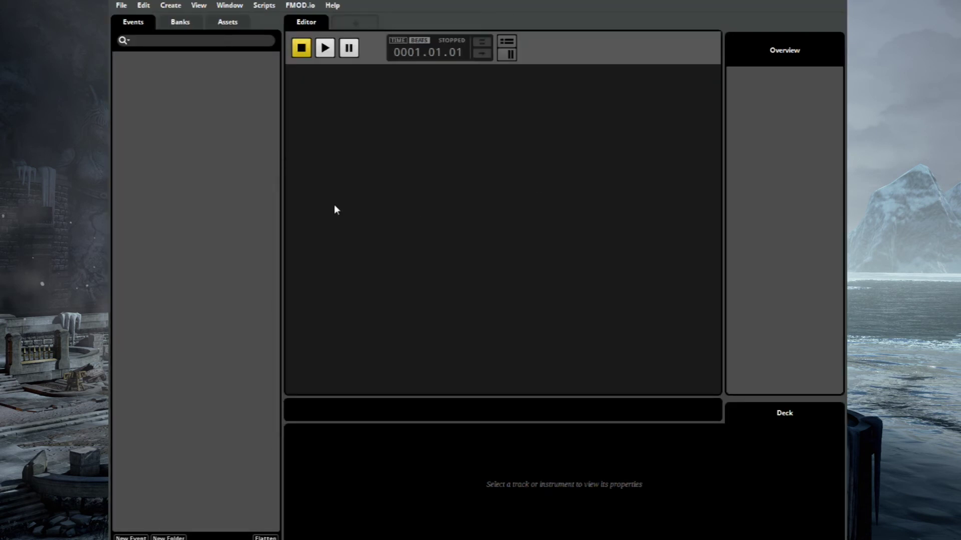
# Step: Create a new 2D event in the project
pyautogui.rightClick(188, 123)
pyautogui.moveTo(213, 128)
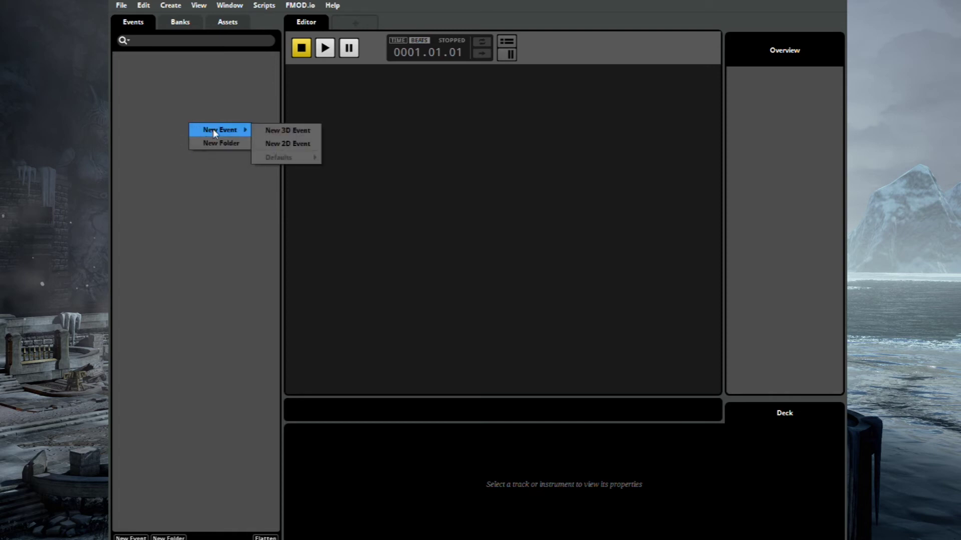
pyautogui.click(280, 141)
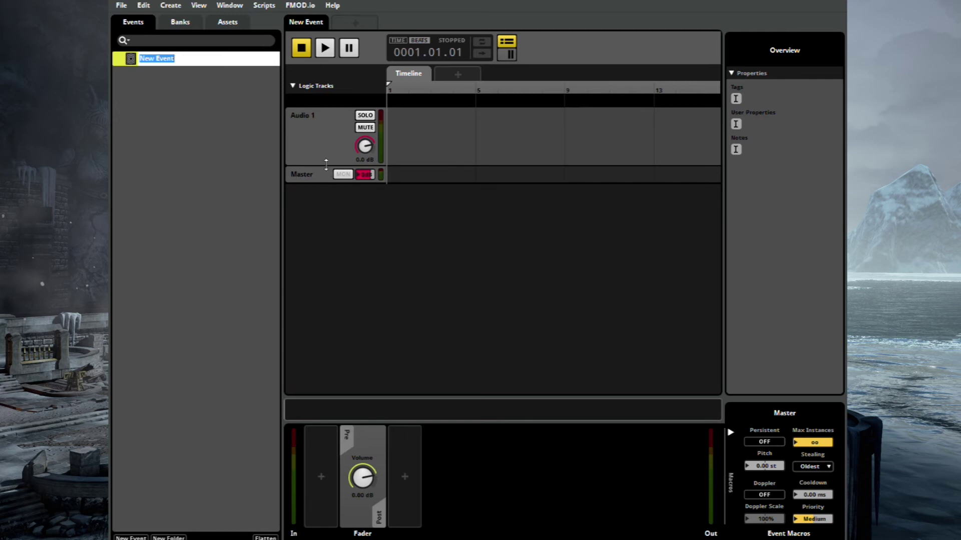
# Step: Check the available banks and assign the new event to the Master Bank
pyautogui.click(176, 24)
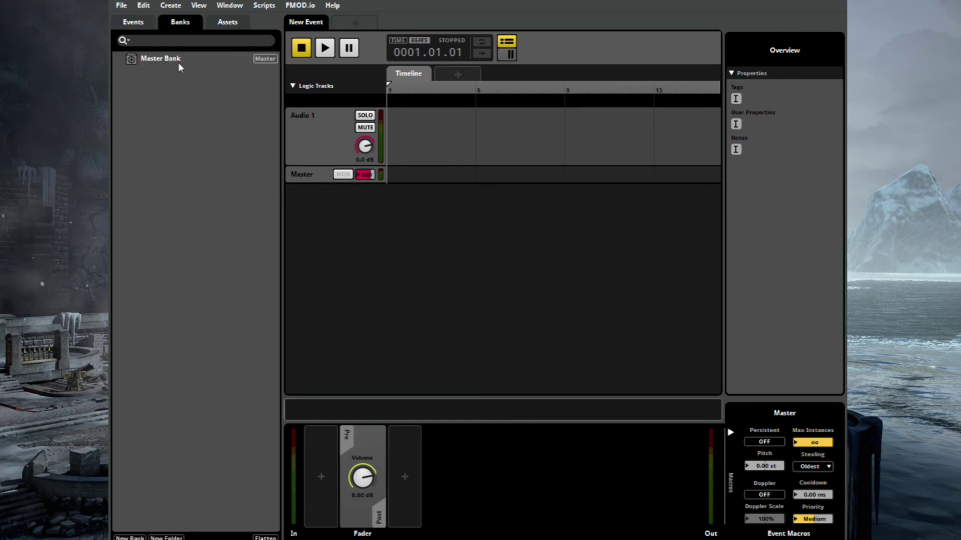
pyautogui.click(135, 23)
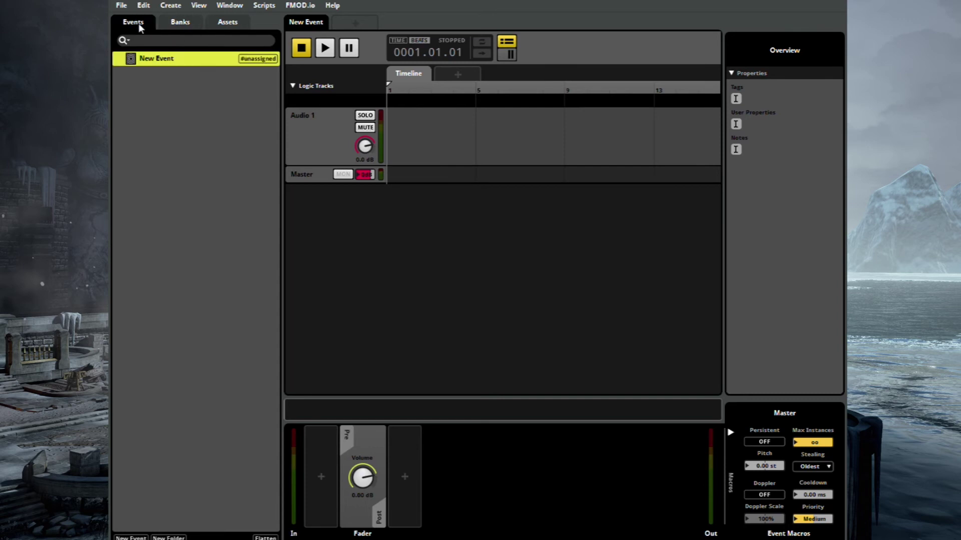
pyautogui.click(208, 100)
pyautogui.click(178, 60)
pyautogui.rightClick(169, 60)
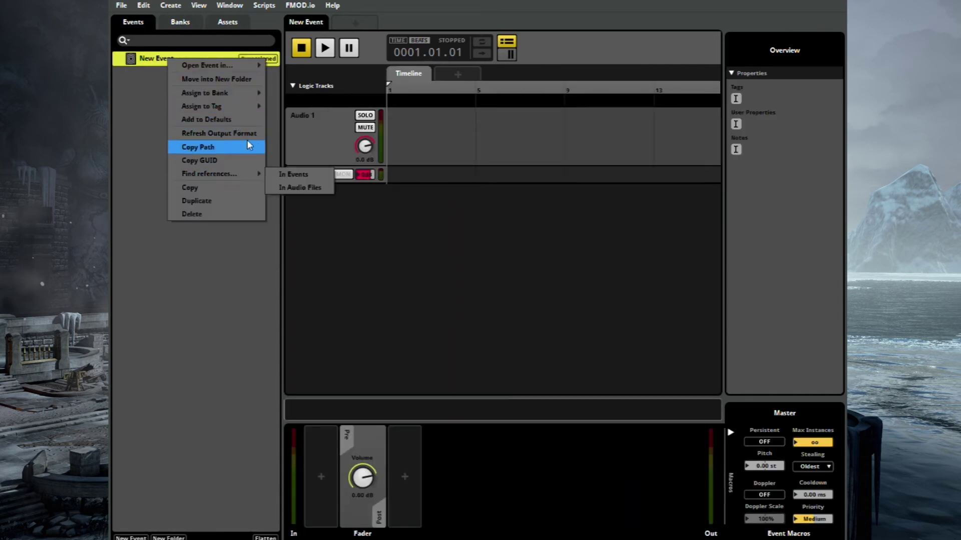
pyautogui.moveTo(248, 92)
pyautogui.click(292, 94)
pyautogui.click(204, 158)
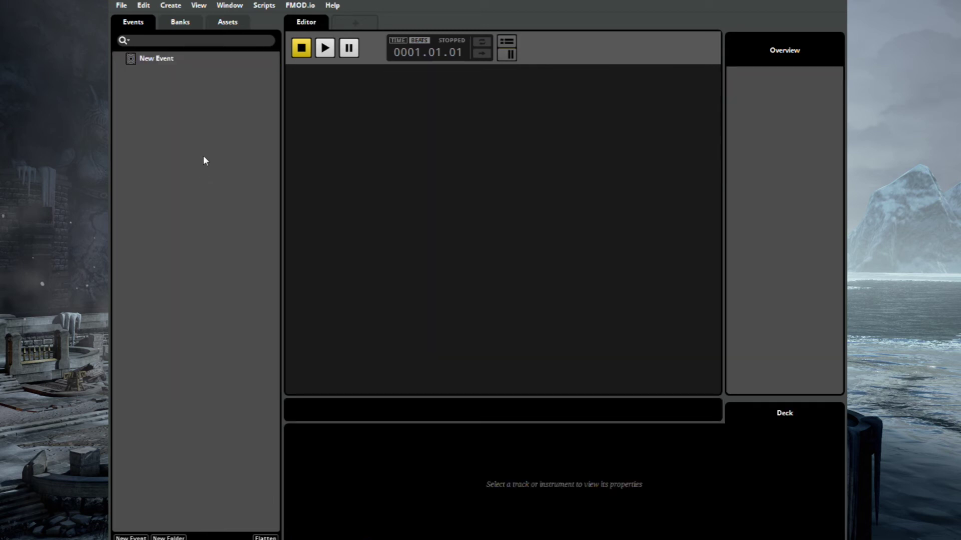
# Step: Add the Footsteps - Stone Surface 1 audio file to the start of the new event's Audio 1 track
pyautogui.click(171, 56)
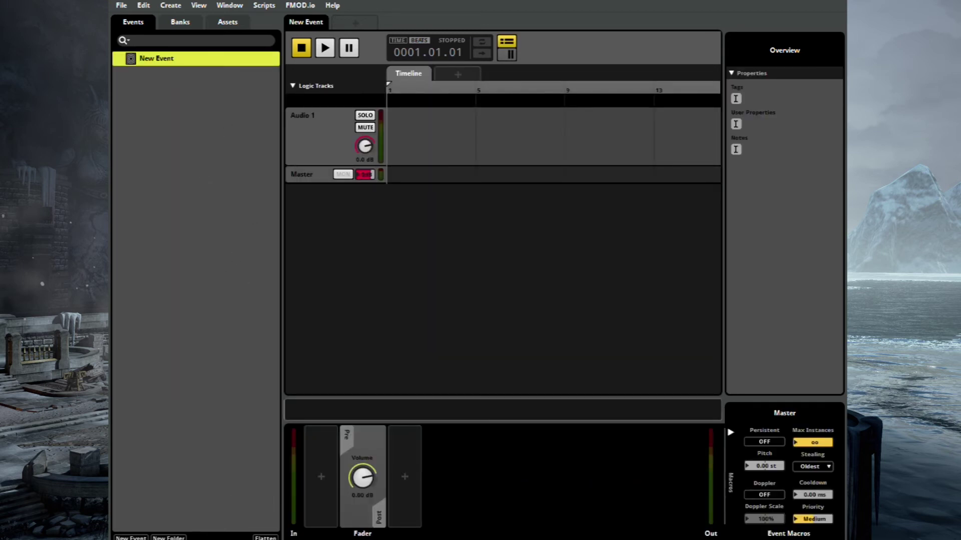
pyautogui.click(245, 539)
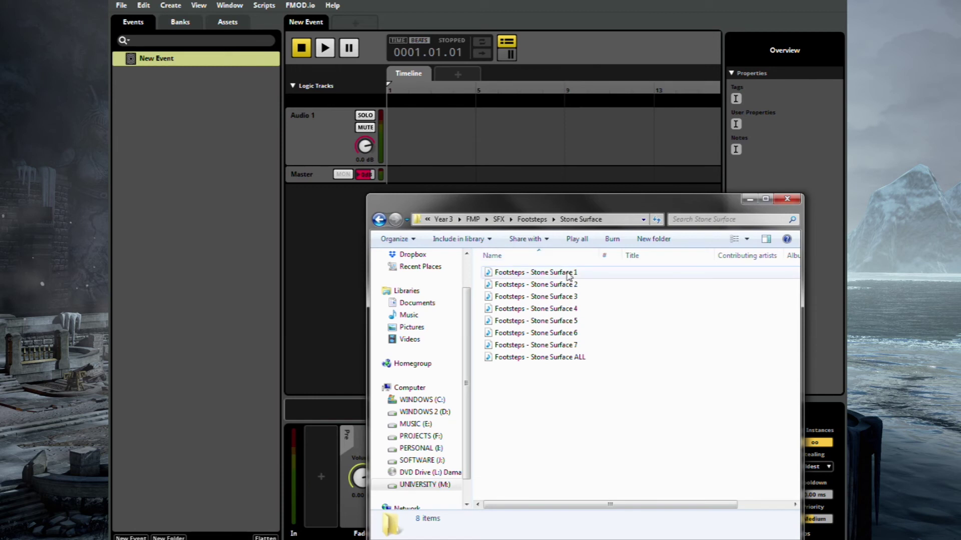
pyautogui.click(576, 274)
pyautogui.moveTo(578, 276); pyautogui.dragTo(392, 142)
pyautogui.click(750, 199)
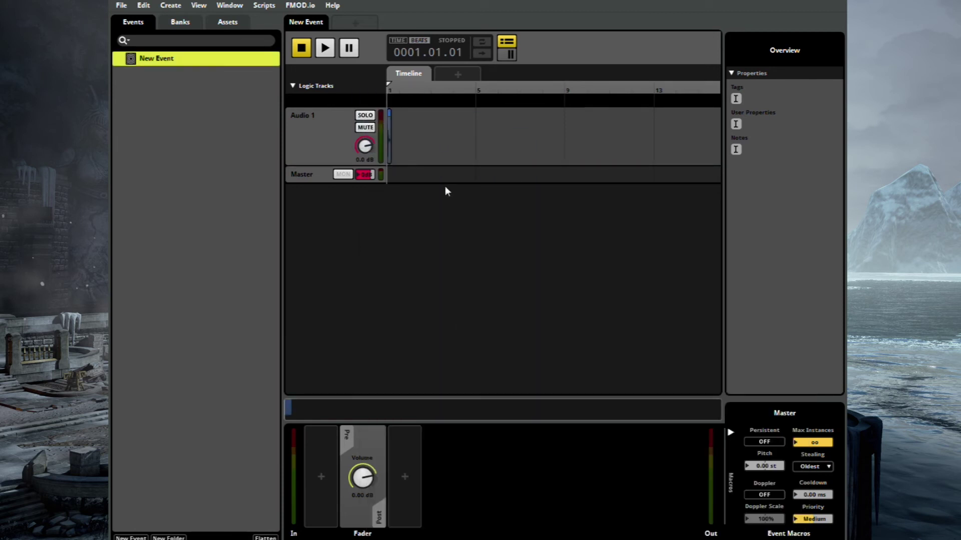
# Step: Inspect the footstep clip up close on the timeline and play the event several times
pyautogui.keyDown('ctrl'); pyautogui.scroll(5, 451, 215); pyautogui.keyUp('ctrl')
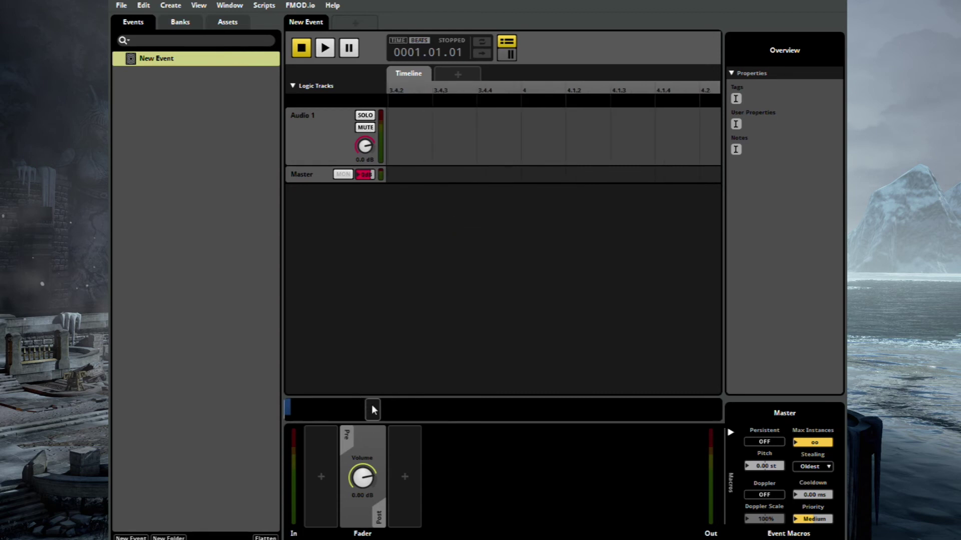
pyautogui.moveTo(371, 407); pyautogui.dragTo(291, 409)
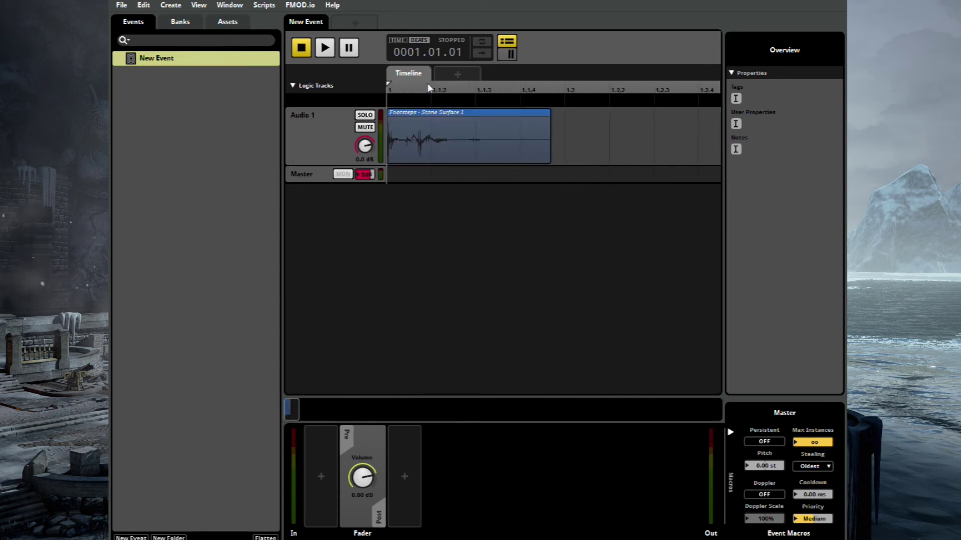
pyautogui.click(327, 52)
pyautogui.click(325, 52)
pyautogui.click(323, 52)
# Step: Build the FMOD Studio project's banks
pyautogui.click(120, 6)
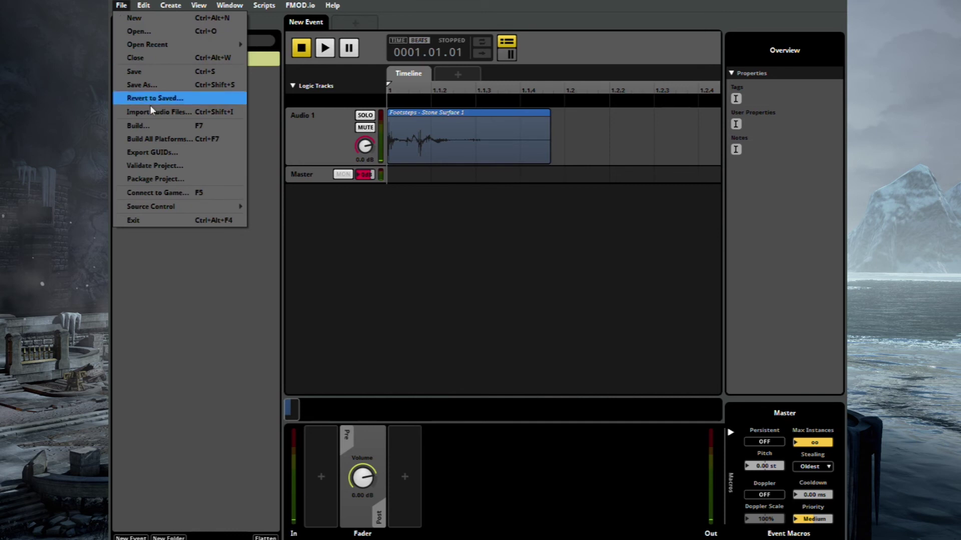
pyautogui.click(155, 125)
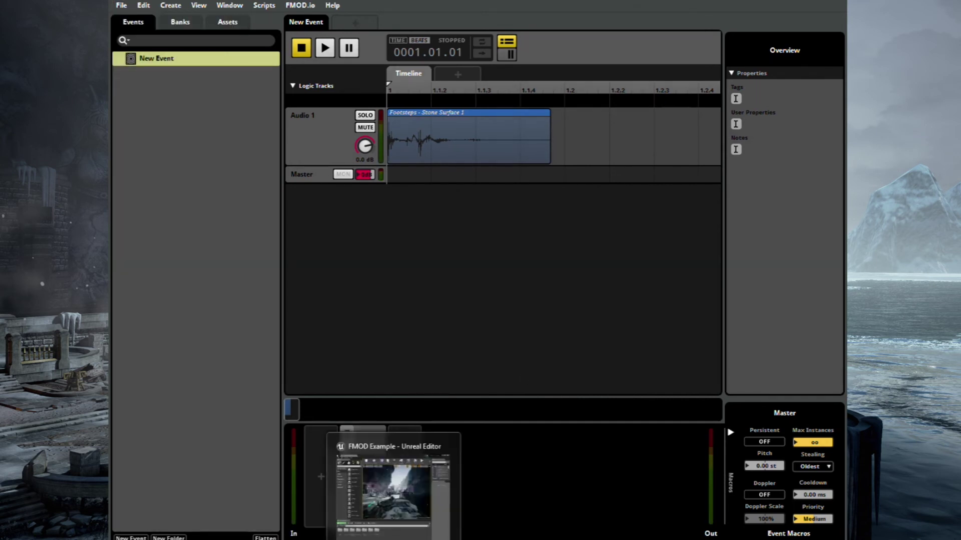
# Step: Switch to the Unreal Editor and check the imported event asset in the FMOD/Events content folder
pyautogui.click(385, 481)
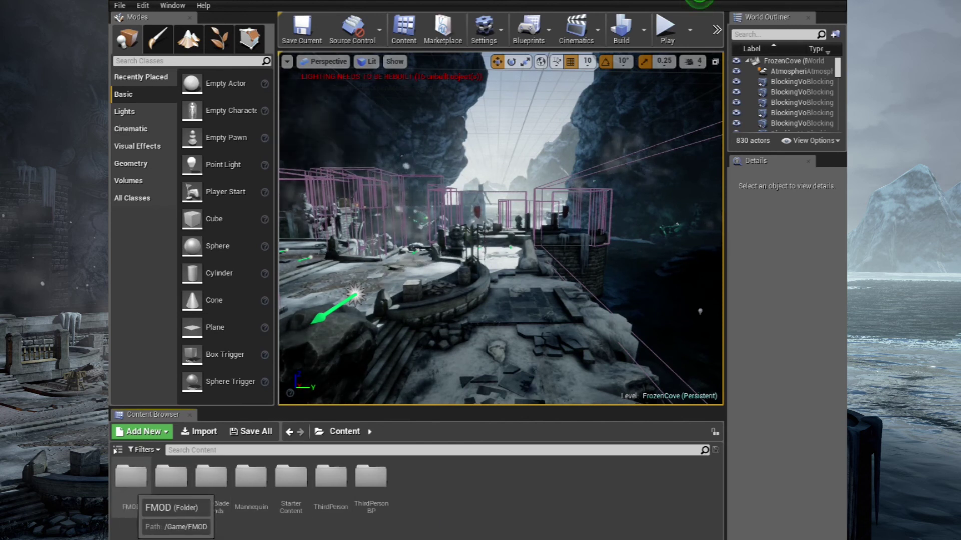
pyautogui.doubleClick(131, 477)
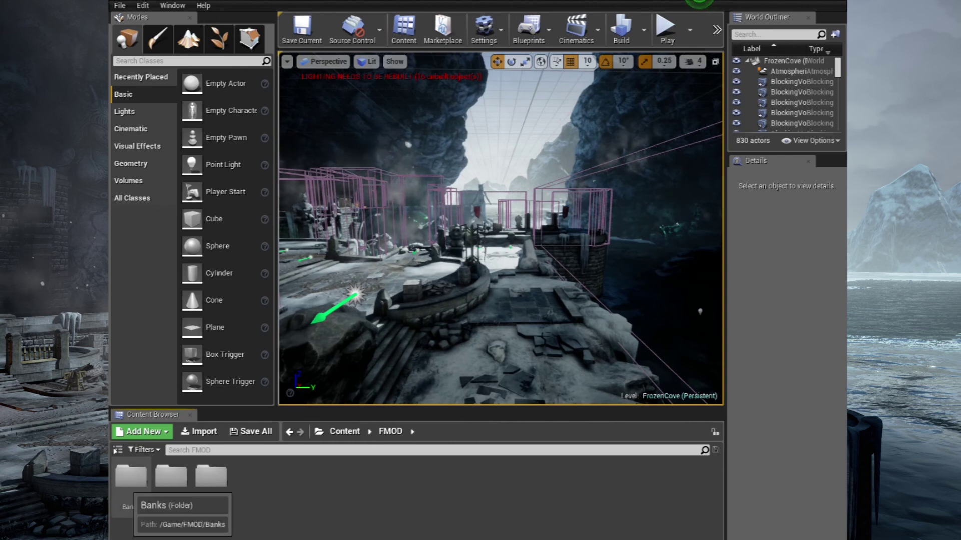
pyautogui.doubleClick(216, 472)
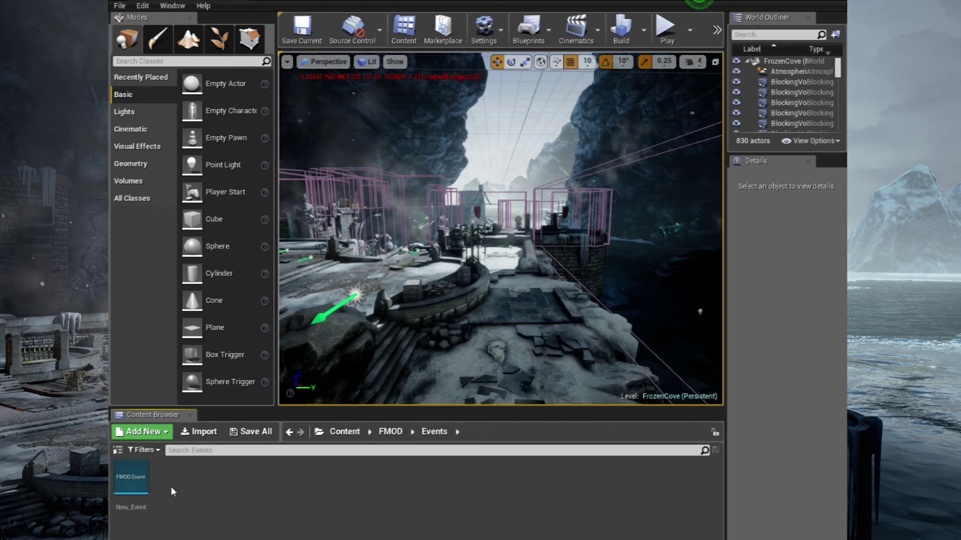
pyautogui.click(131, 480)
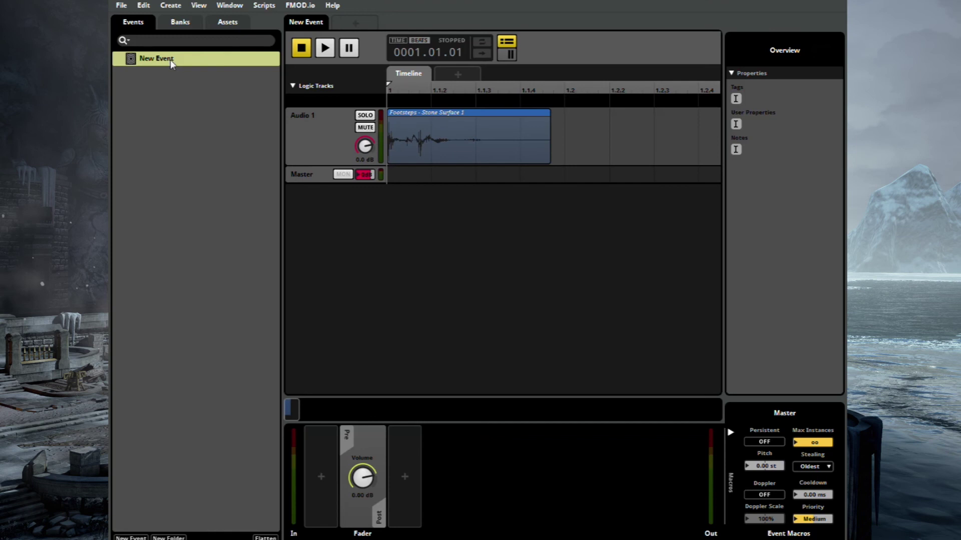
# Step: In FMOD Studio, rename the event "New Event" to "Footsteps"
pyautogui.doubleClick(169, 59)
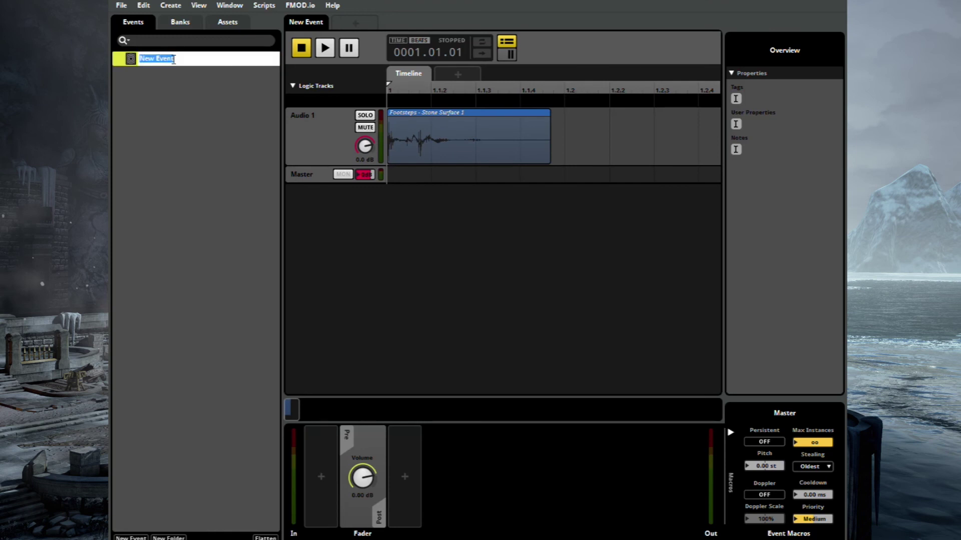
pyautogui.write('Footsteps')
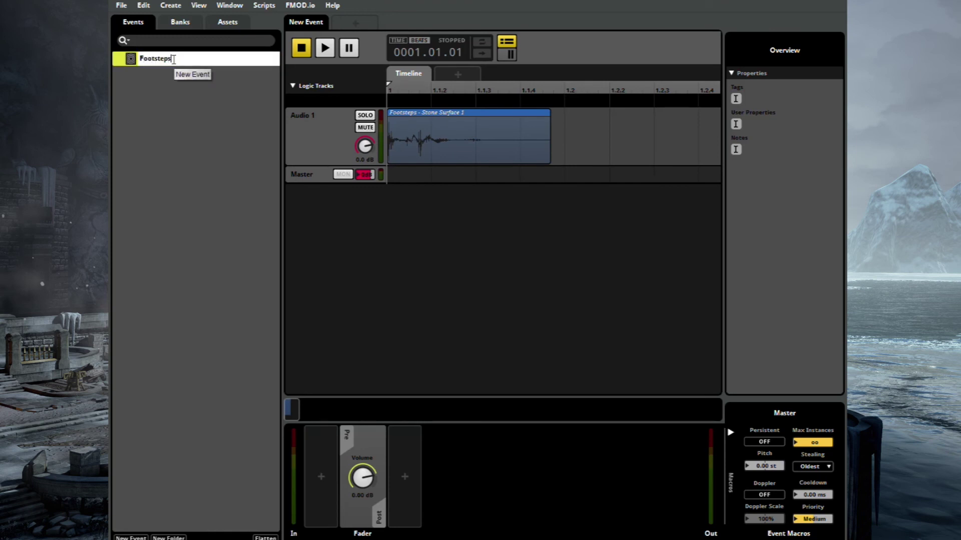
pyautogui.press('Return')
pyautogui.click(153, 115)
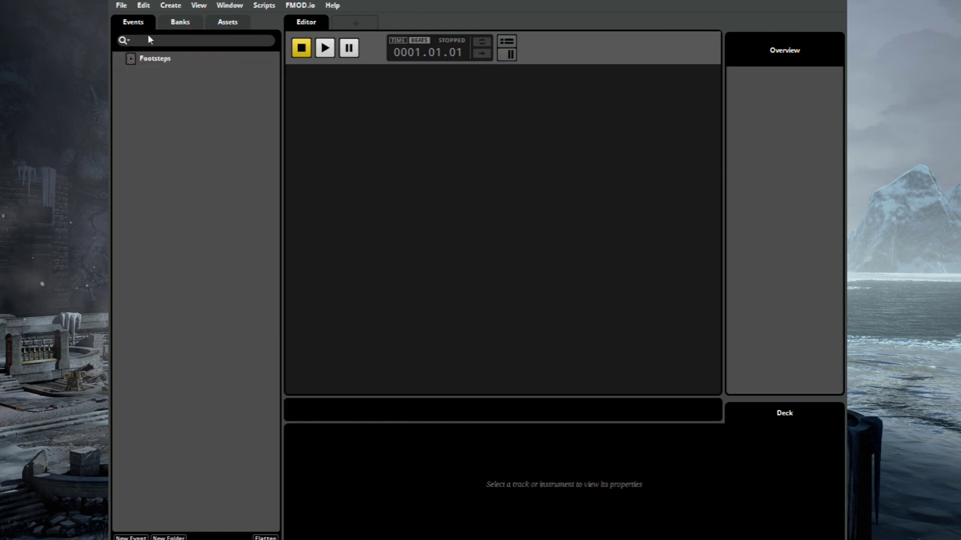
# Step: Rebuild the FMOD Studio project's banks and switch to the Unreal Editor to check the Events folder
pyautogui.click(121, 5)
pyautogui.click(151, 125)
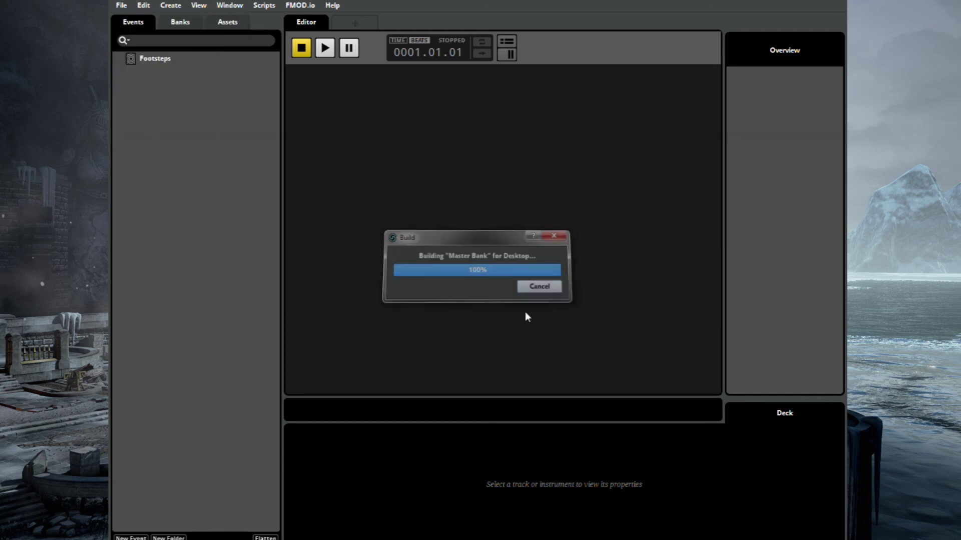
pyautogui.hotkey('alt', 'Tab')
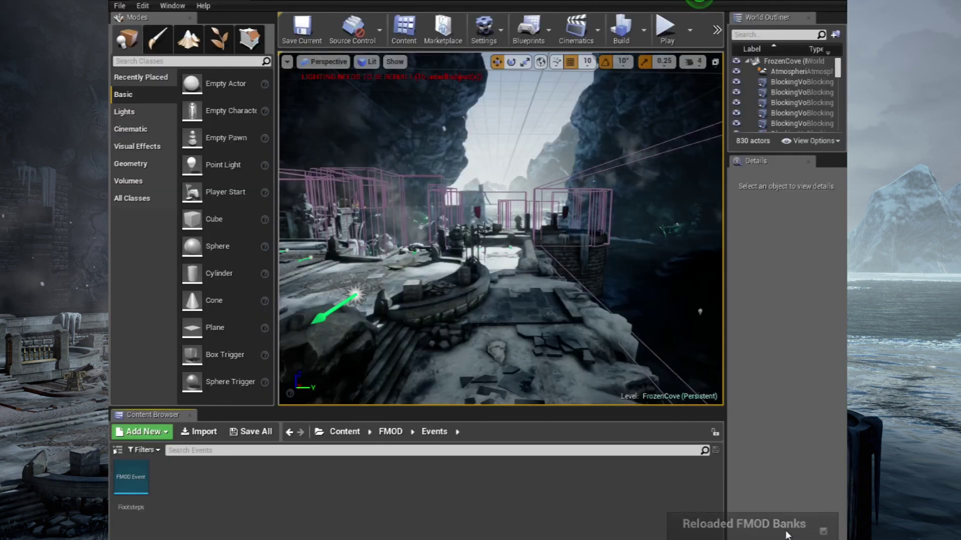